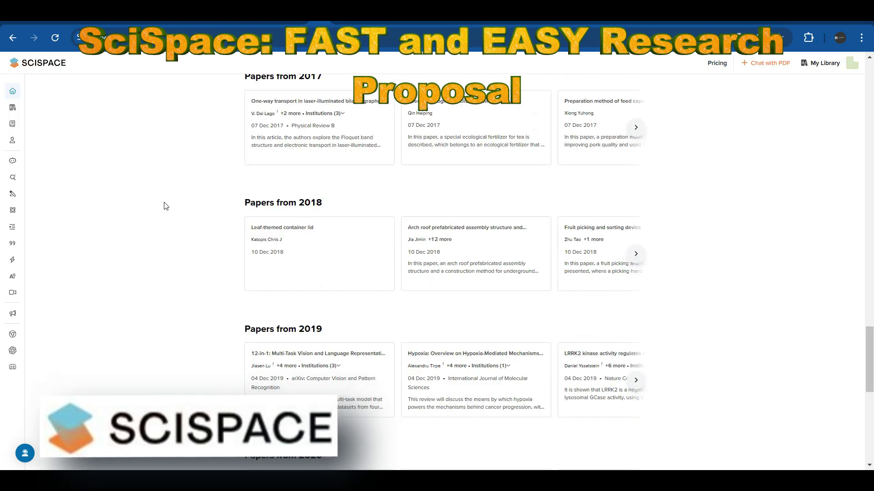
- Look through the home page's research tools, writing templates and paper listings down to the footer links
scroll(165, 206, down, 7)
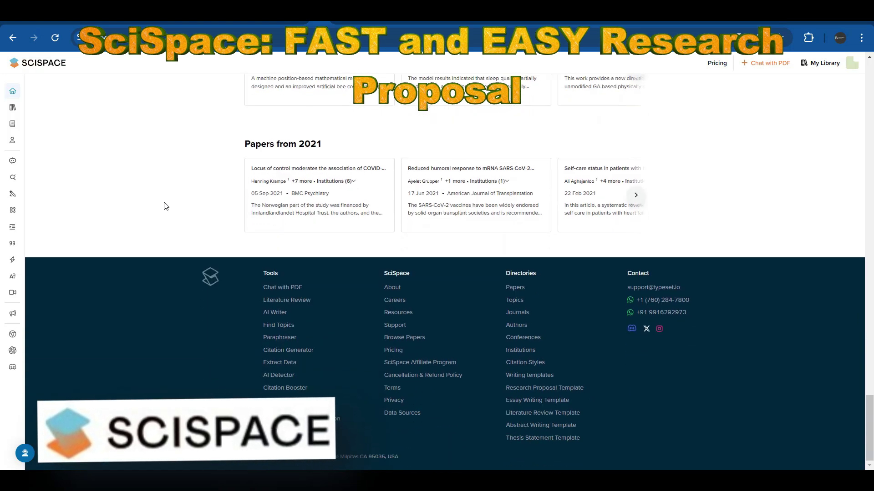
scroll(166, 206, up, 6)
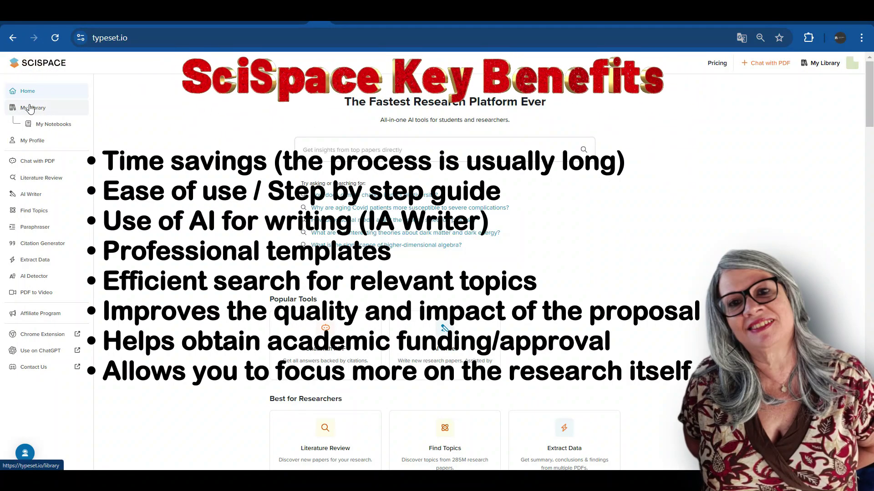
scroll(168, 206, down, 10)
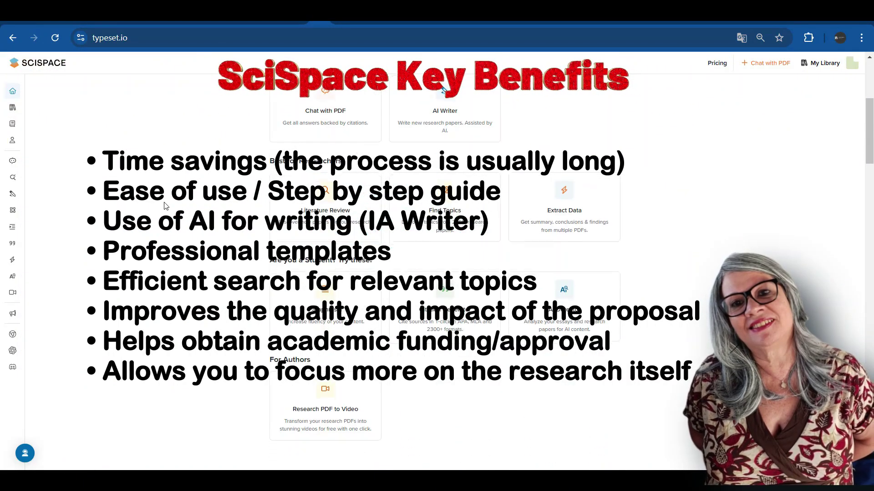
scroll(165, 206, down, 3)
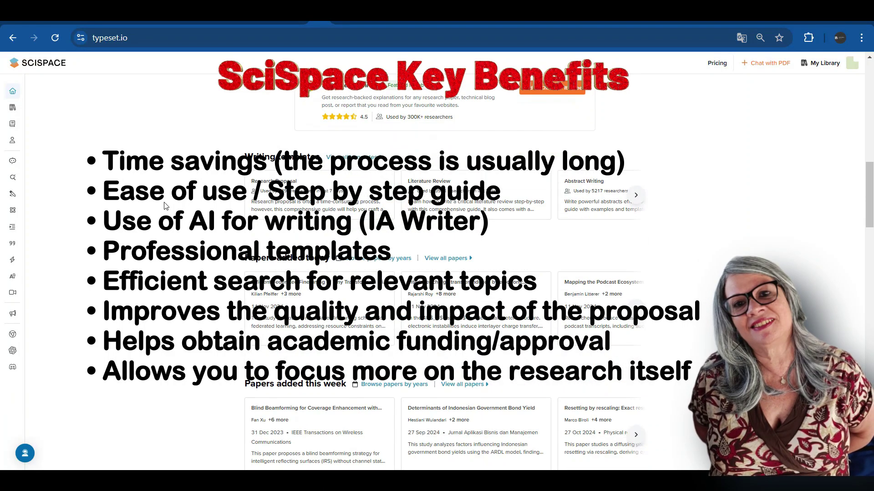
scroll(166, 206, down, 6)
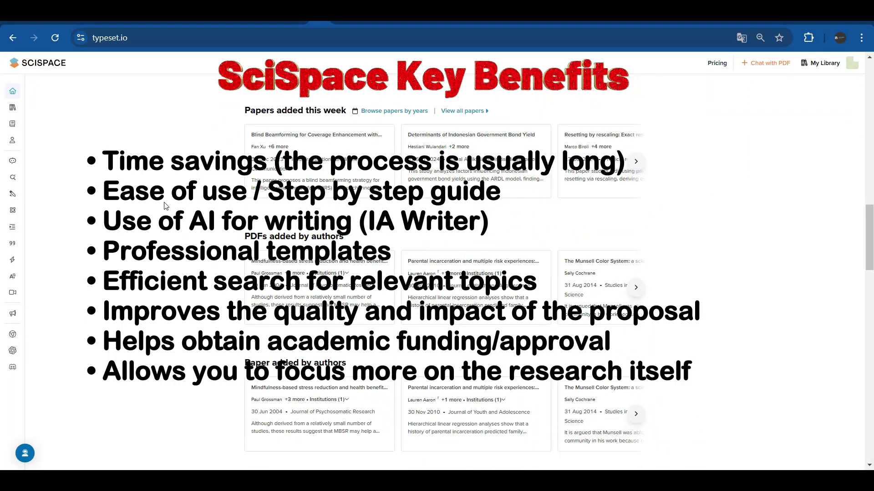
scroll(166, 206, down, 12)
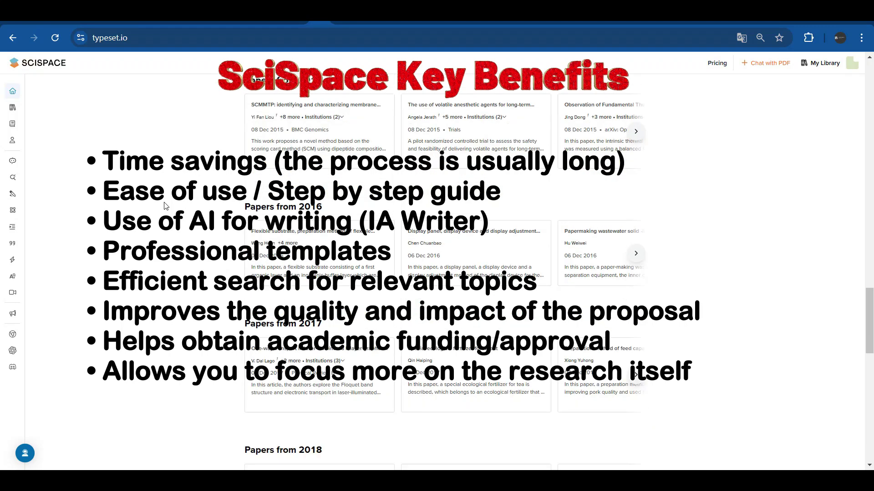
scroll(165, 207, down, 9)
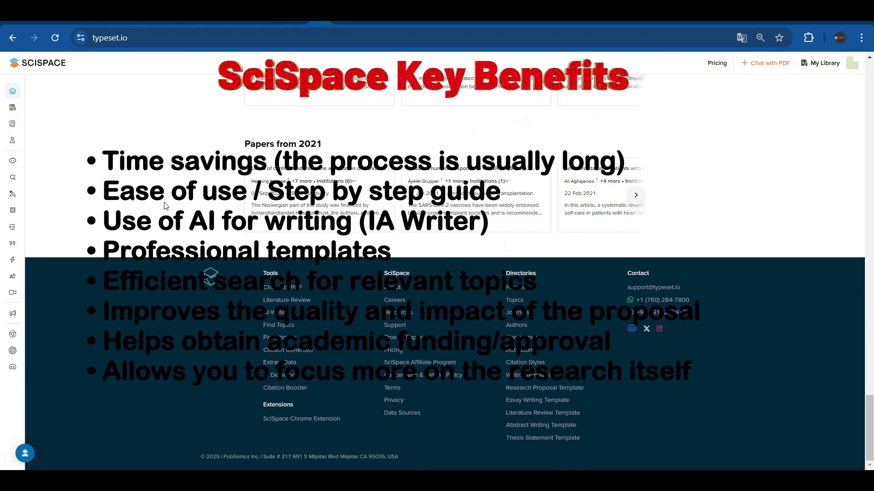
scroll(166, 206, up, 12)
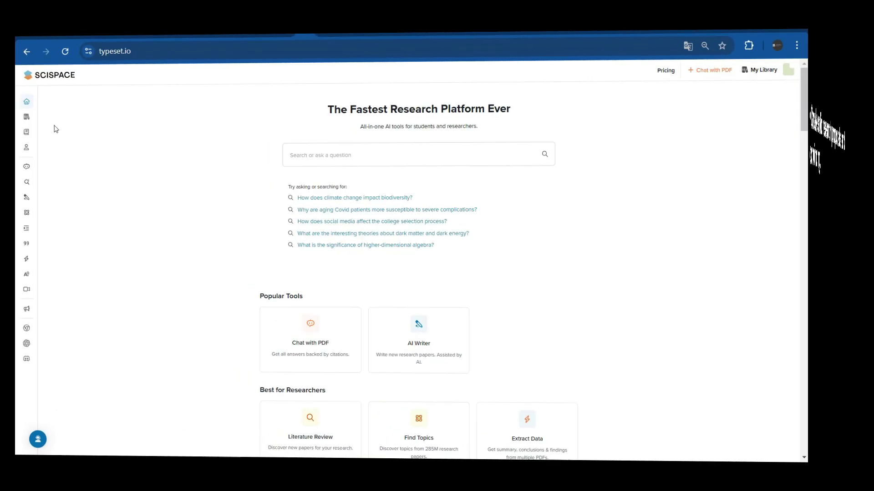
mouse_move(31, 109)
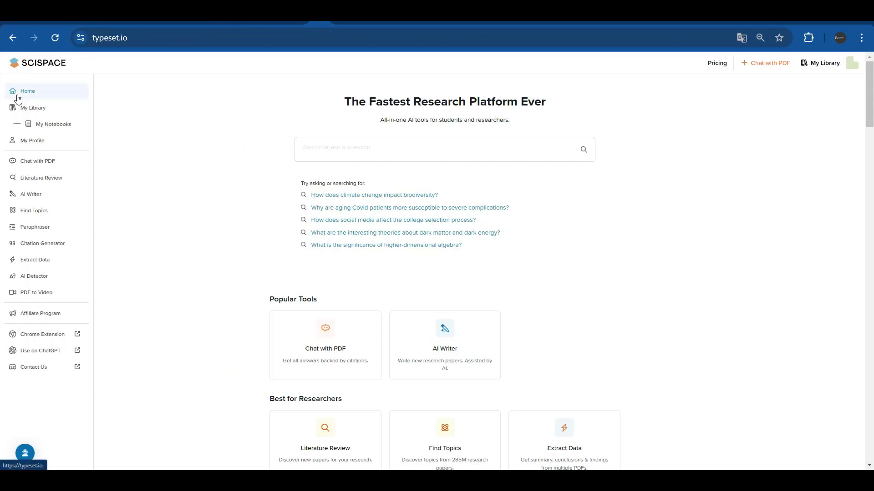
scroll(164, 205, down, 10)
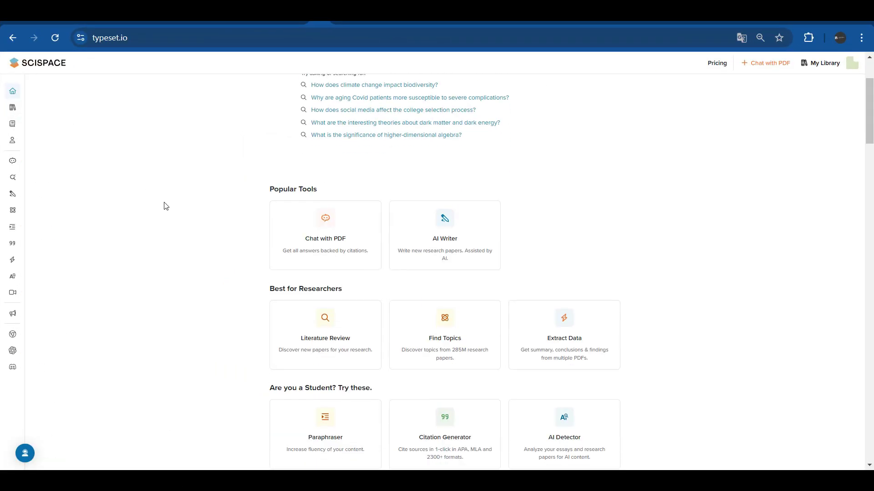
scroll(165, 206, down, 4)
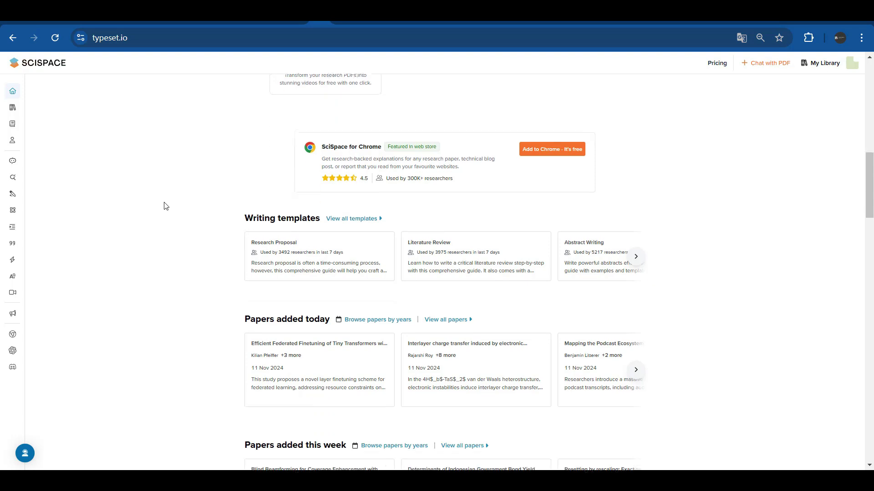
scroll(166, 206, down, 10)
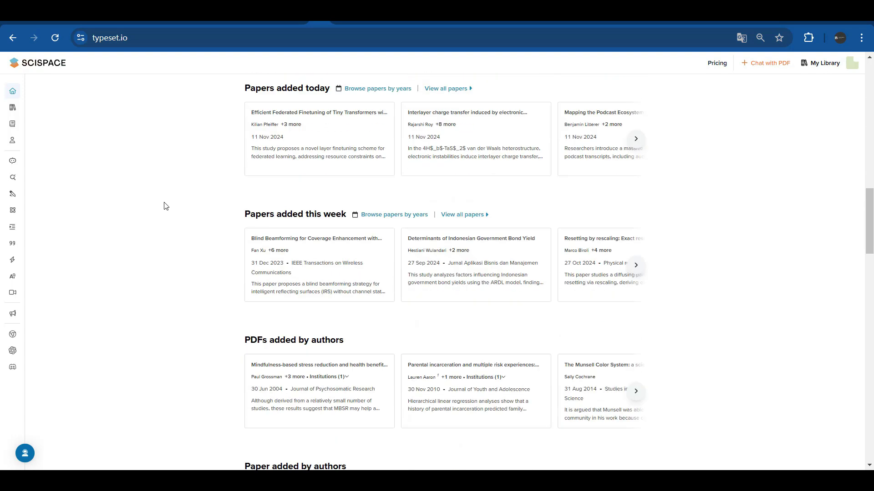
scroll(166, 206, down, 12)
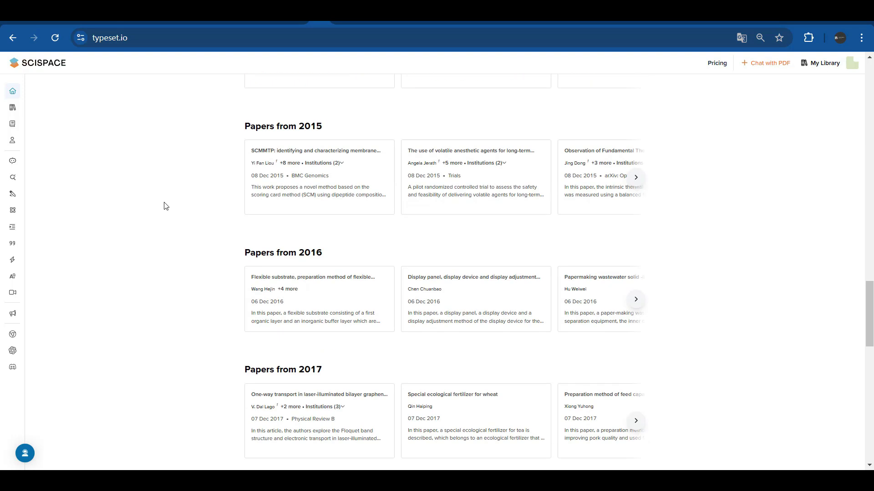
scroll(165, 206, down, 7)
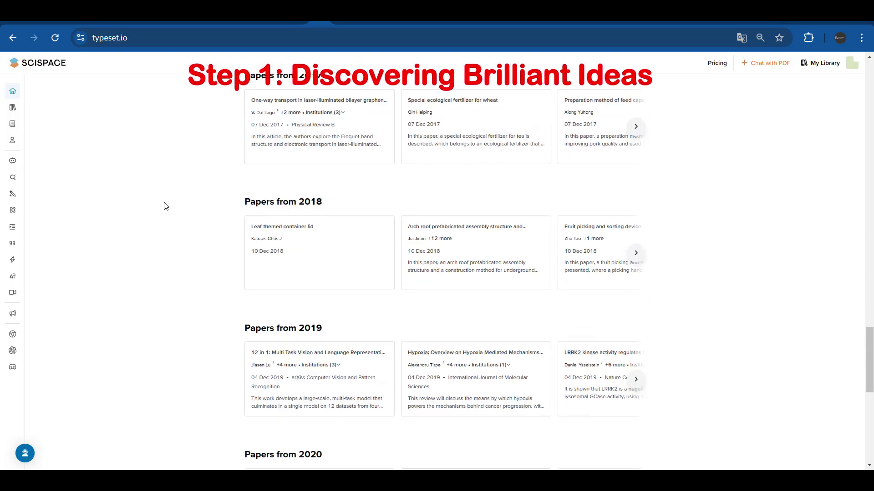
scroll(166, 206, down, 5)
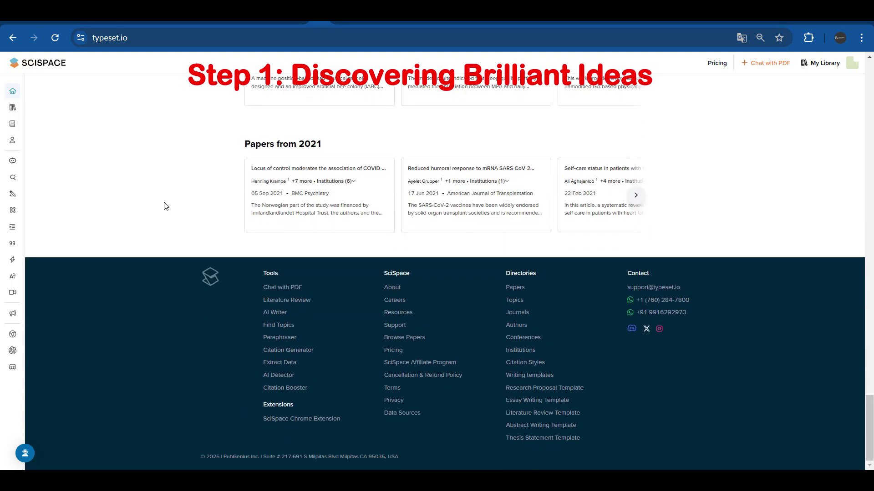
scroll(166, 206, up, 16)
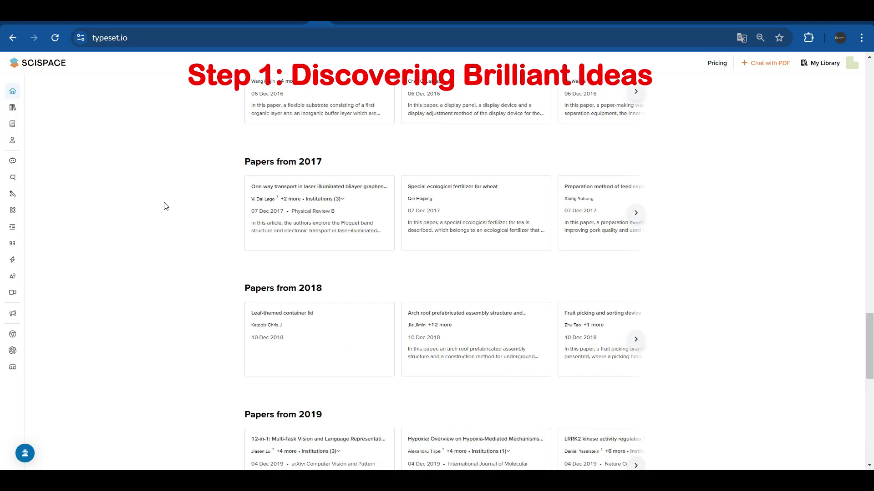
scroll(166, 206, up, 20)
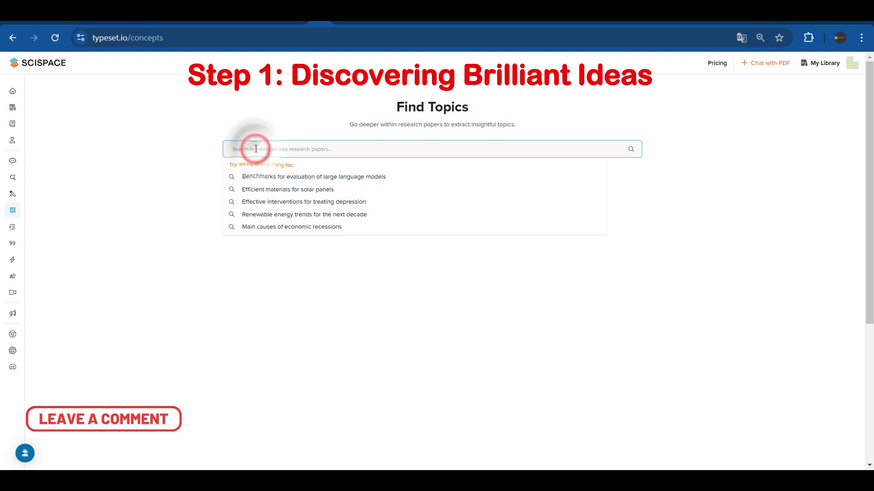
- Search Find Topics for "comparativa de herramientas ia para realizar investigaciones"
text(comparative d)
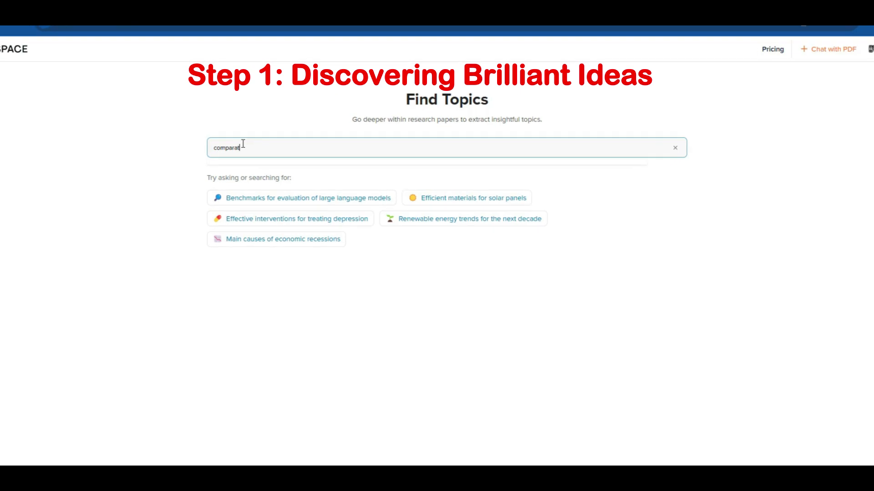
text(e h)
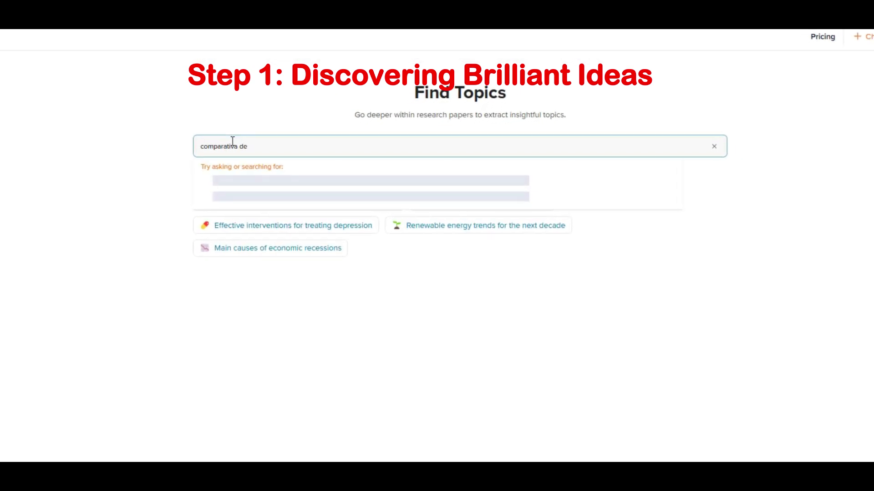
text(erramienta)
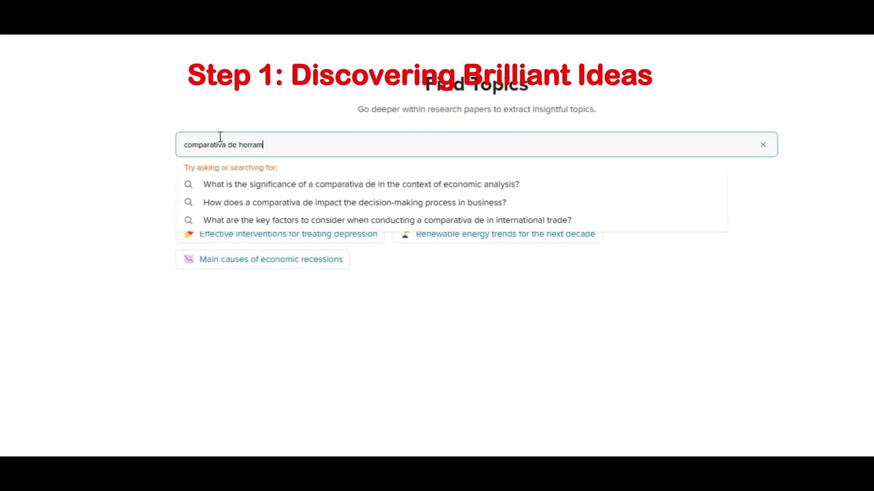
text(s)
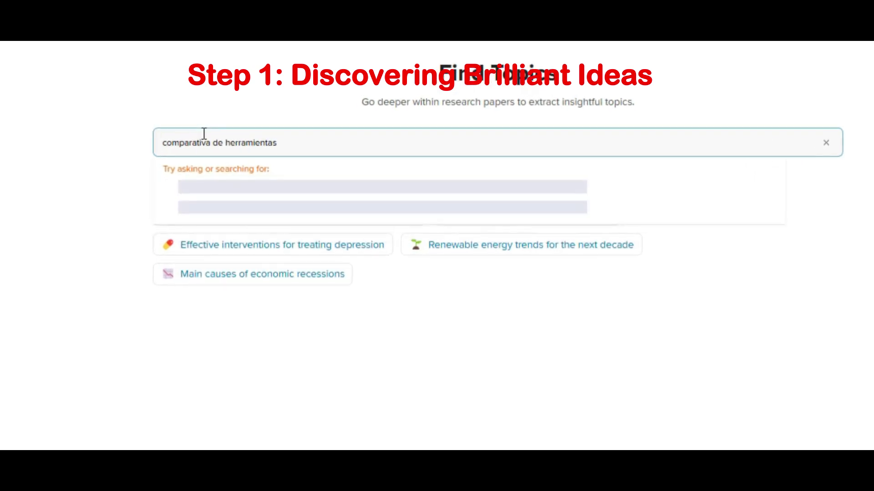
text( ia para )
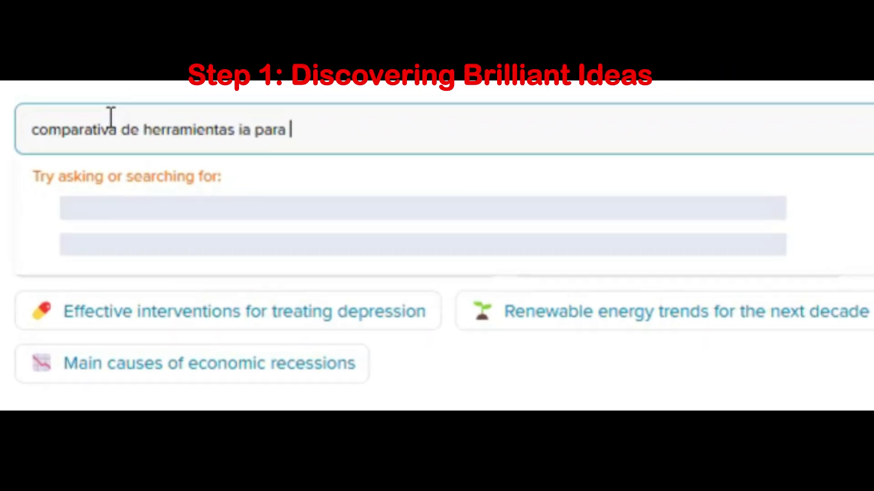
text(rea)
text(lizar investigaciones)
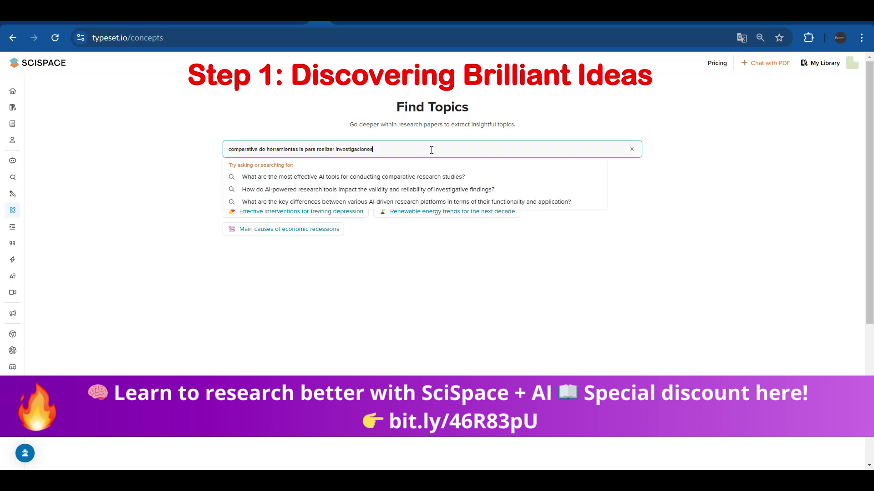
key(Return)
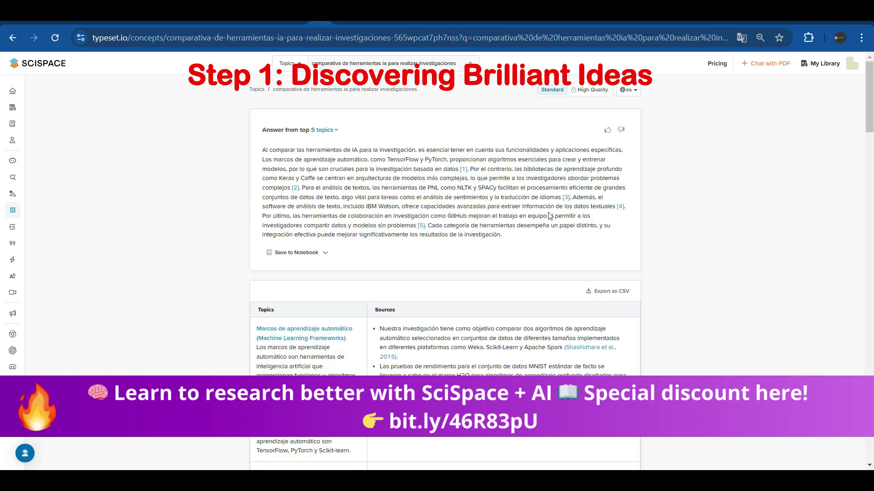
- Check the answer's topic-count options, and open the topic "Marcos de aprendizaje automático (Machine Learning Frameworks)" from the results table
click(335, 131)
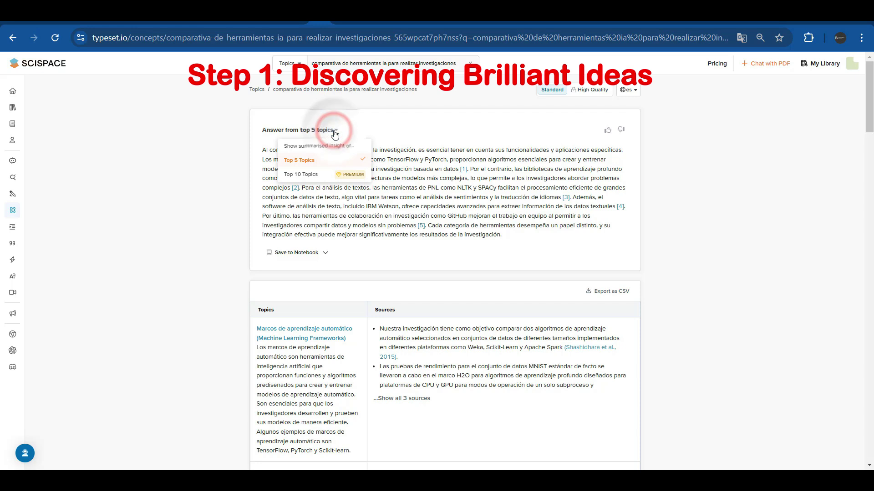
click(334, 131)
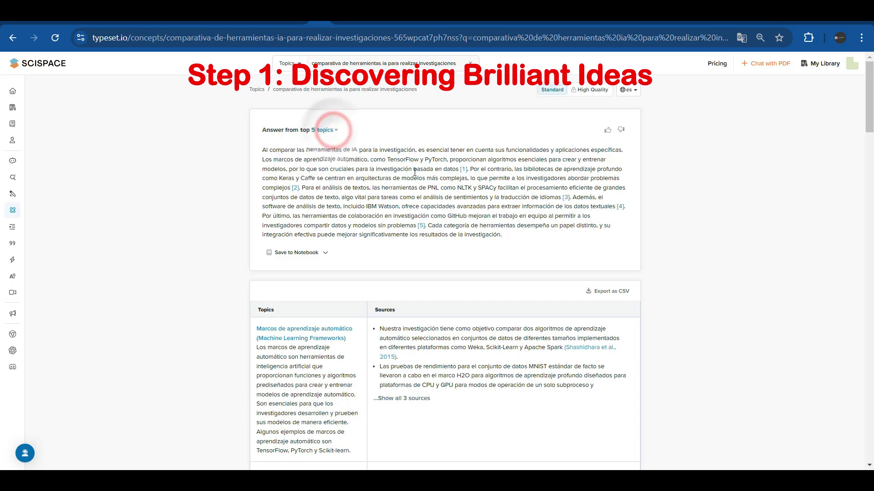
scroll(364, 202, down, 1)
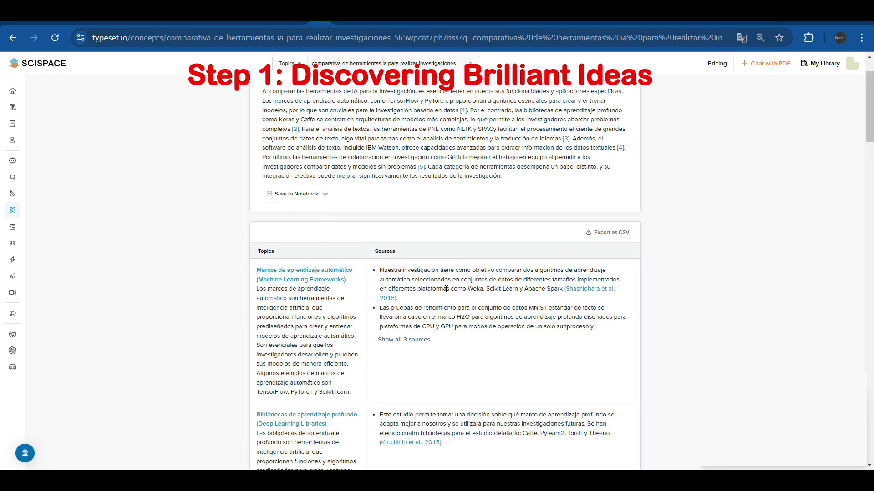
click(291, 277)
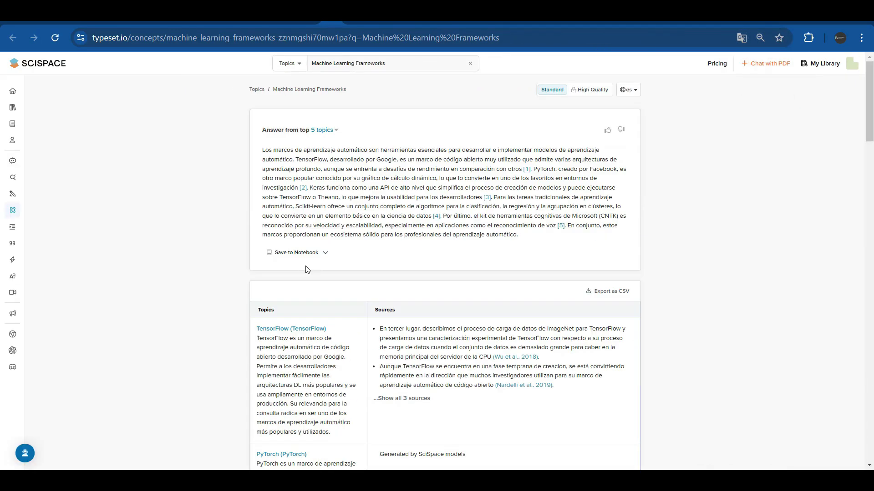
- Save the Machine Learning Frameworks answer to the notebook, review the notebook's contents and close it
click(285, 257)
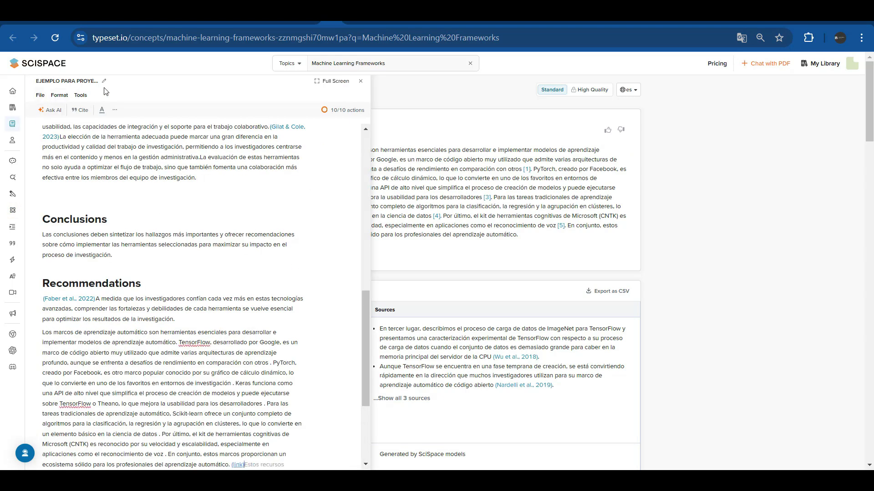
scroll(145, 251, up, 10)
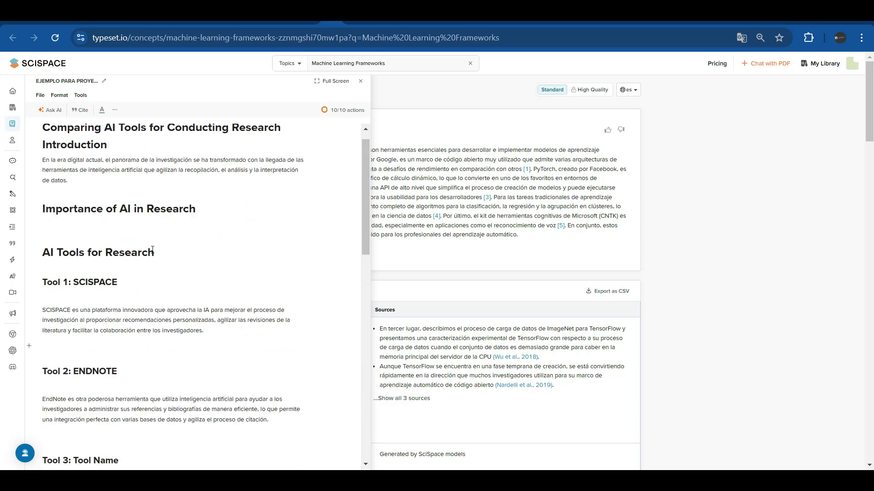
scroll(154, 250, down, 12)
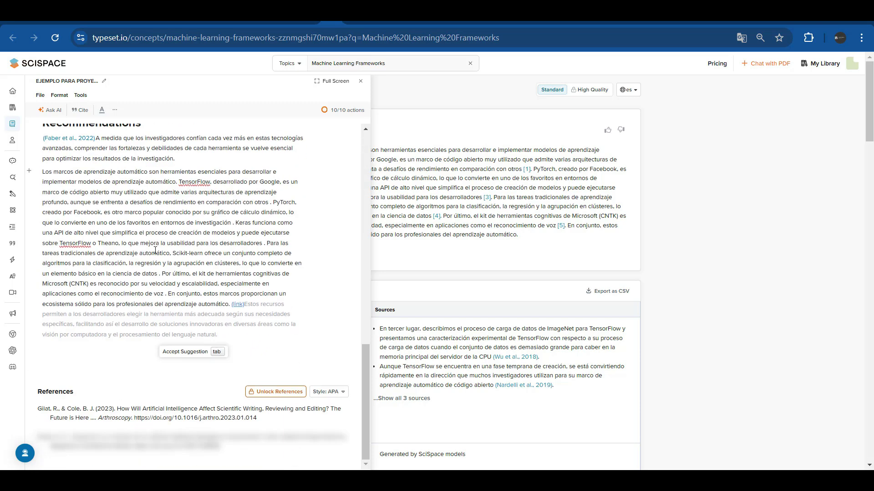
scroll(155, 250, up, 12)
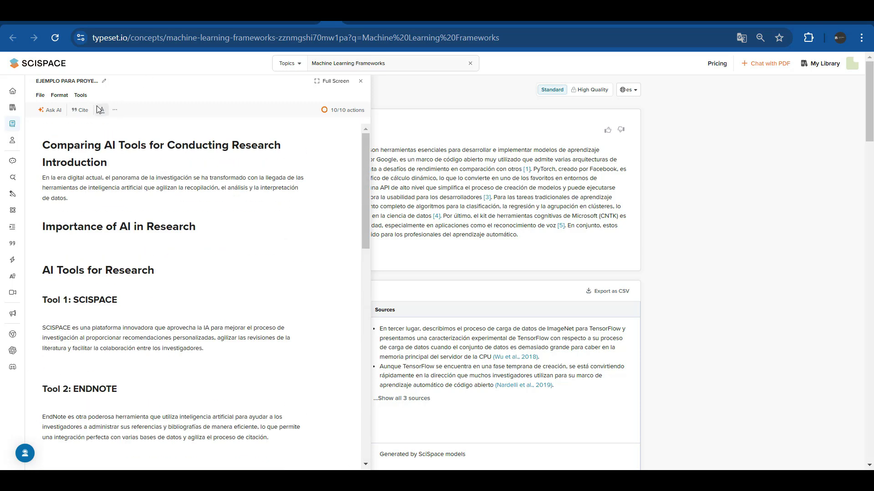
click(361, 83)
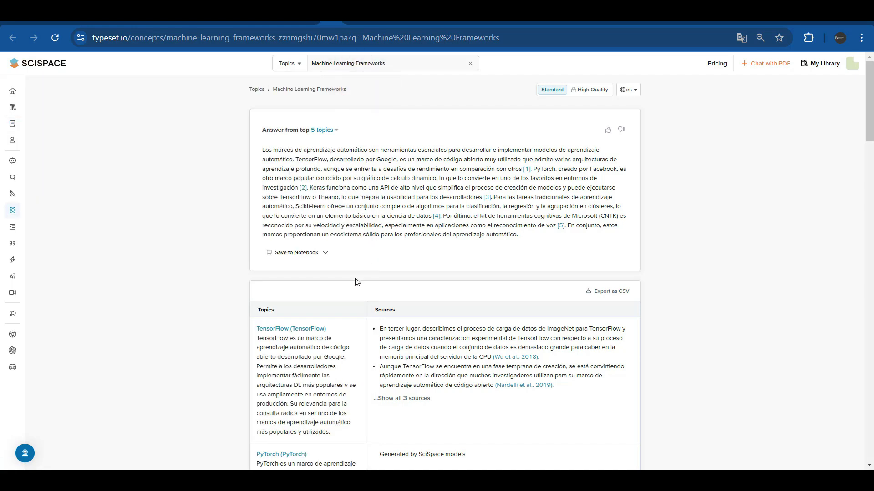
- Look through the Machine Learning Frameworks topics and their sources, and return to the home page for the Literature Review writing template
scroll(419, 265, down, 20)
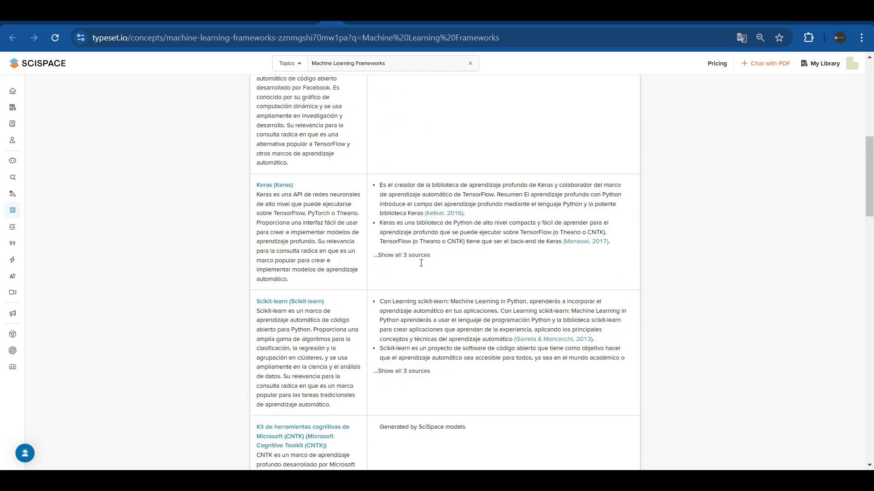
scroll(421, 266, down, 12)
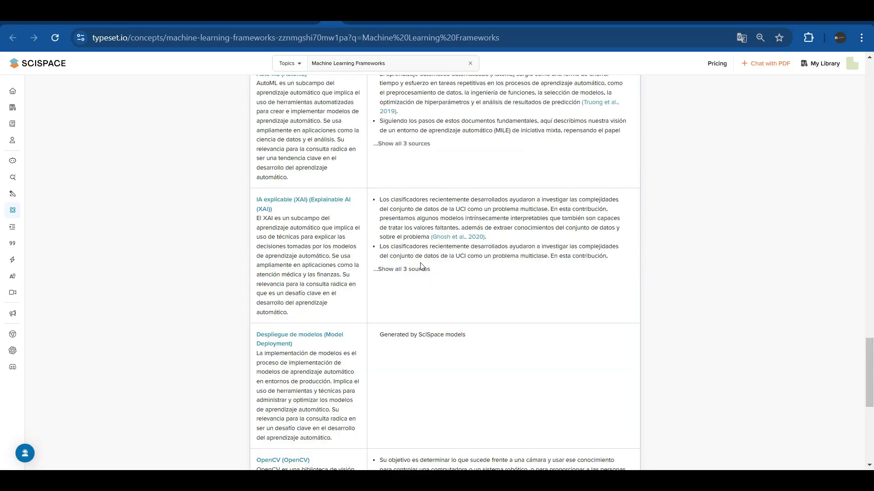
scroll(421, 266, up, 6)
click(12, 93)
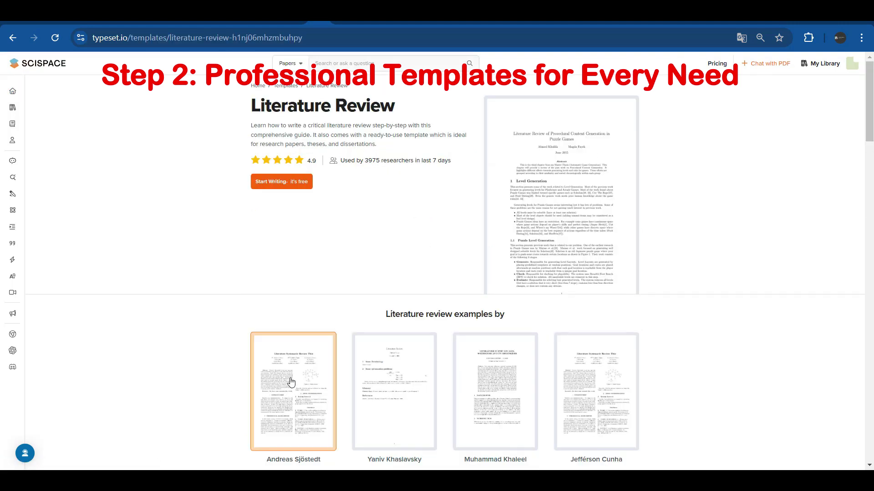
- Preview each of the four literature review example documents in turn, and look at the step-by-step guide beneath them
click(292, 382)
scroll(453, 296, down, 5)
click(649, 88)
click(386, 376)
click(650, 91)
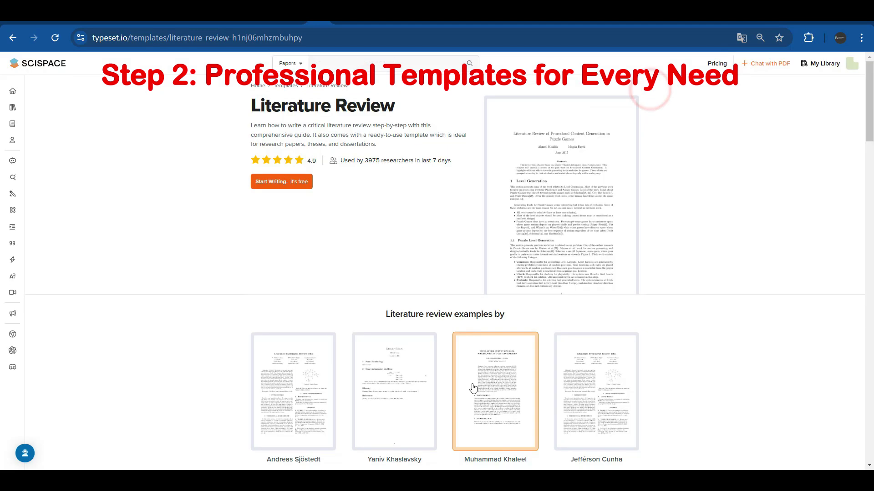
click(471, 385)
click(650, 92)
click(588, 416)
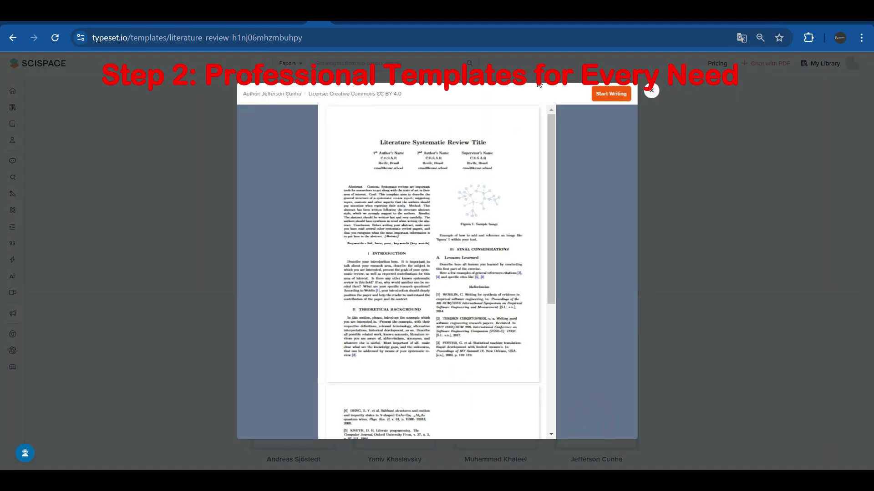
click(650, 91)
scroll(349, 259, down, 8)
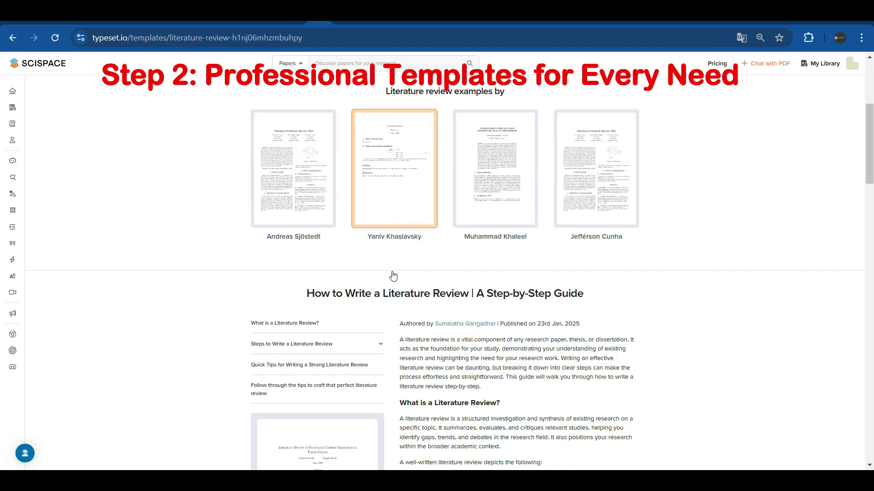
- Open the Abstract Writing template, preview its main sample plus the first and last examples, and return to the home page
click(579, 302)
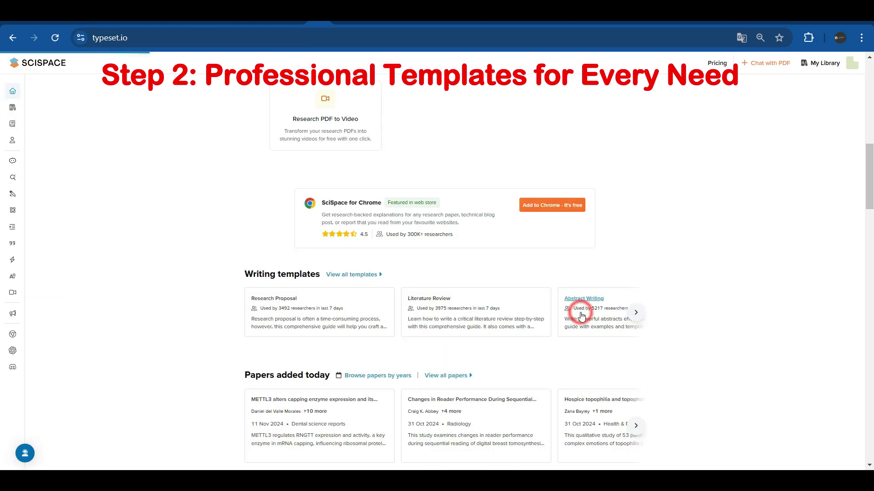
click(522, 236)
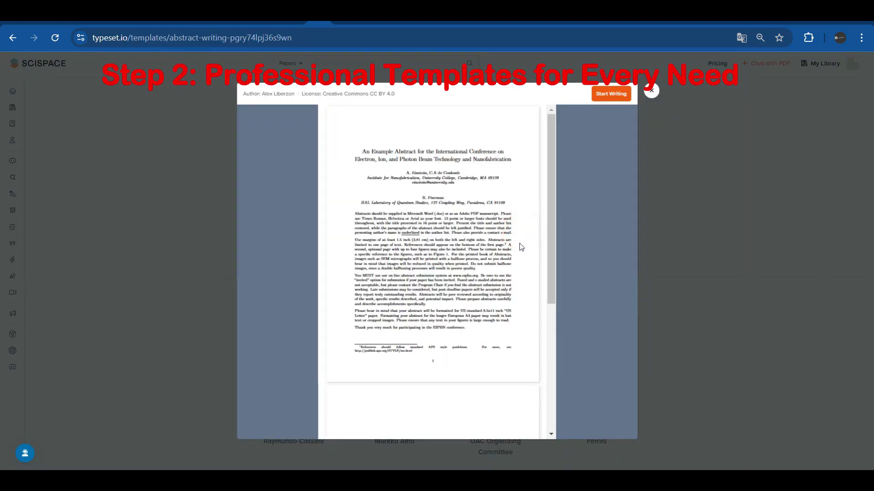
click(650, 91)
click(294, 390)
click(650, 91)
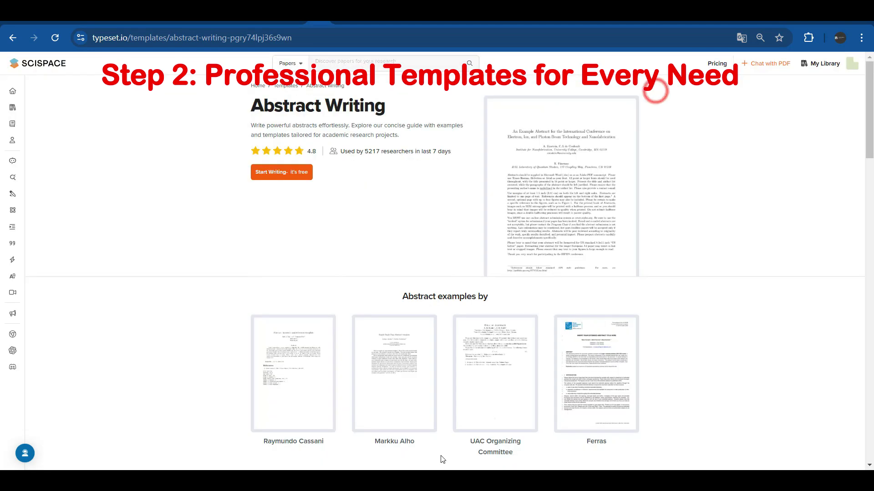
click(596, 385)
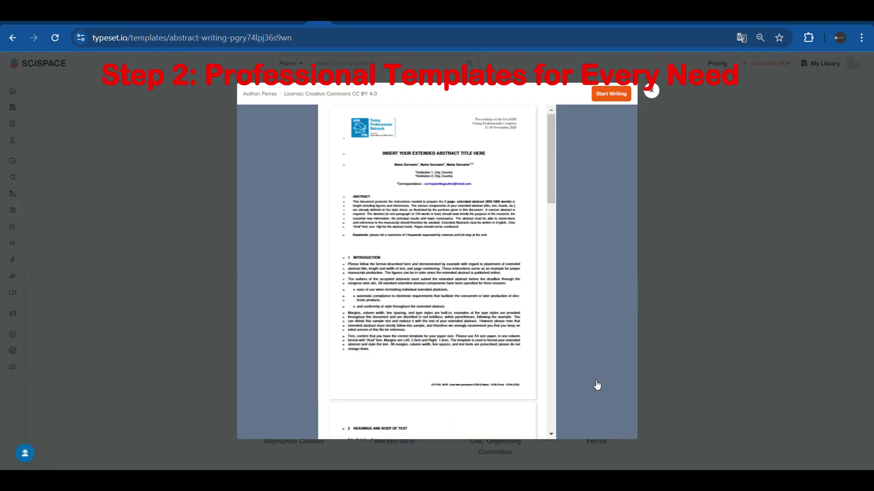
click(649, 92)
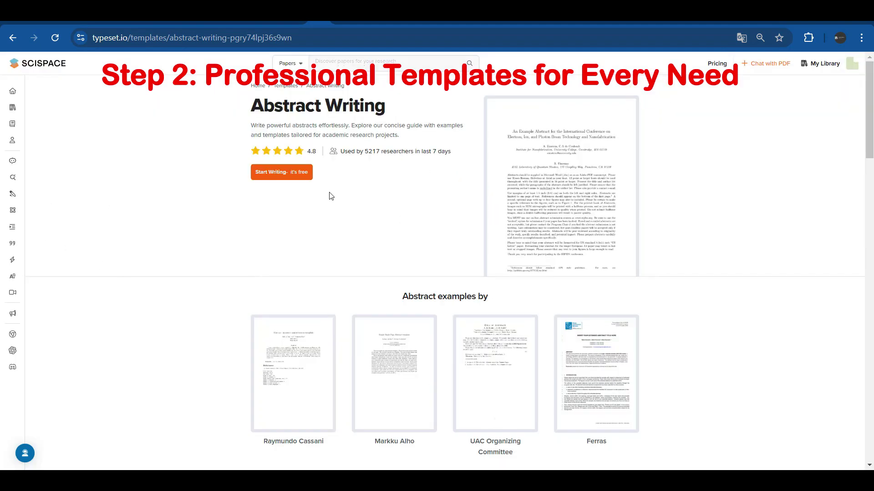
scroll(331, 196, down, 10)
mouse_move(19, 109)
click(29, 92)
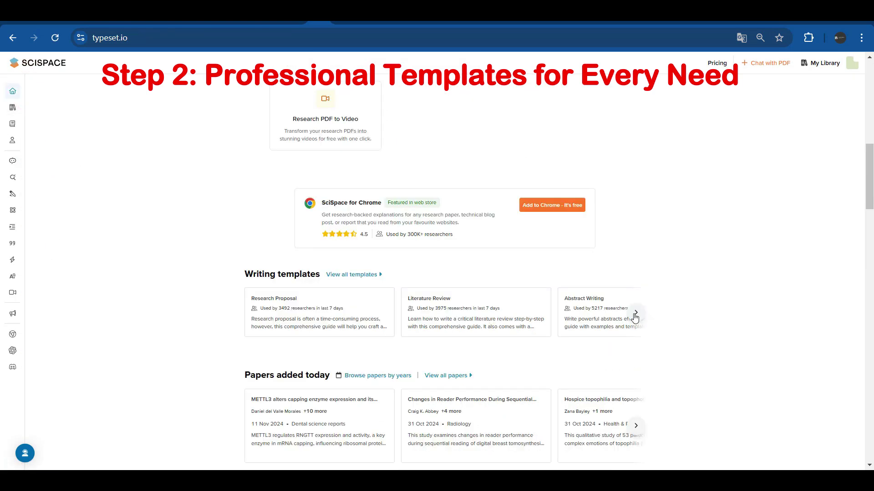
- Open the Thesis Statement writing template and look through its first two example documents
click(636, 314)
click(636, 313)
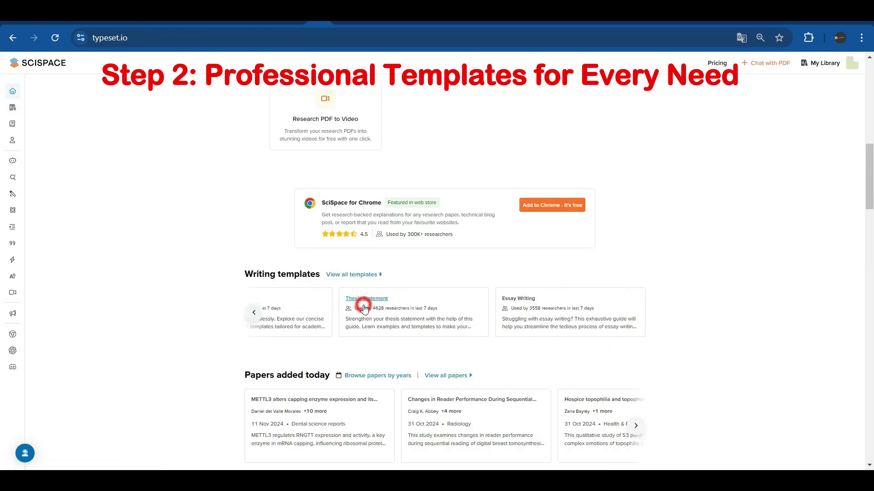
click(361, 300)
click(279, 372)
scroll(428, 203, down, 10)
click(649, 98)
click(400, 357)
scroll(429, 307, down, 5)
scroll(429, 309, down, 2)
click(650, 90)
- Look through the last two thesis statement examples and the rest of the template page
click(501, 369)
scroll(480, 292, down, 4)
scroll(480, 292, down, 8)
click(651, 91)
click(609, 371)
scroll(521, 282, down, 10)
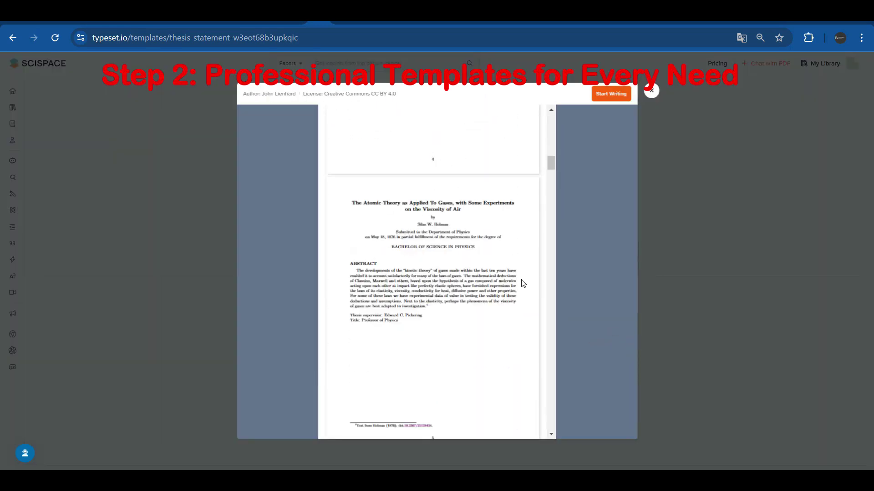
click(651, 91)
scroll(473, 316, down, 10)
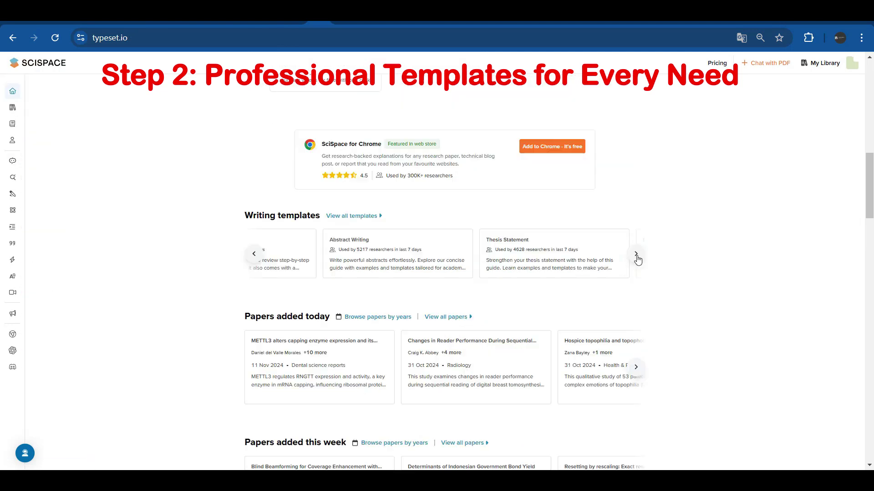
- Open the Essay Writing template from the home page and look through its first two example documents
click(637, 252)
click(541, 252)
click(302, 391)
scroll(495, 282, down, 5)
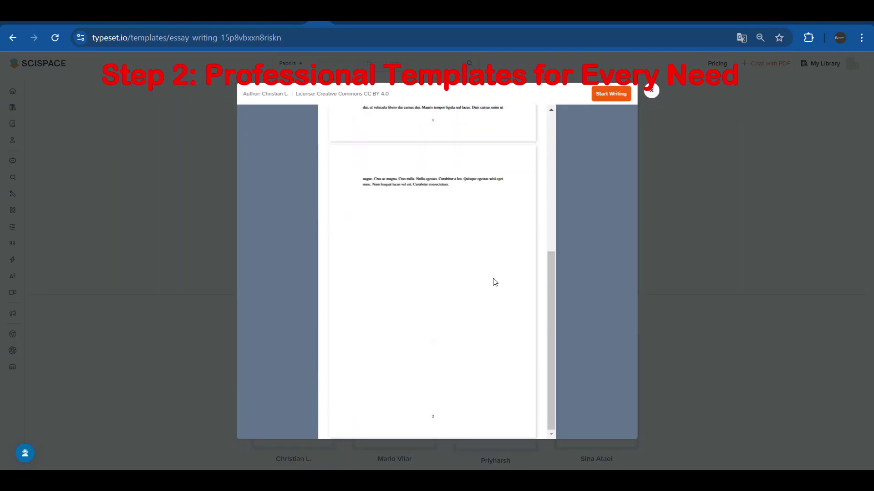
click(653, 89)
click(402, 386)
scroll(438, 333, down, 10)
scroll(439, 333, down, 5)
click(651, 90)
- Look through the last two essay examples and the essay writing guide, and return to the home page
click(495, 391)
scroll(637, 141, down, 10)
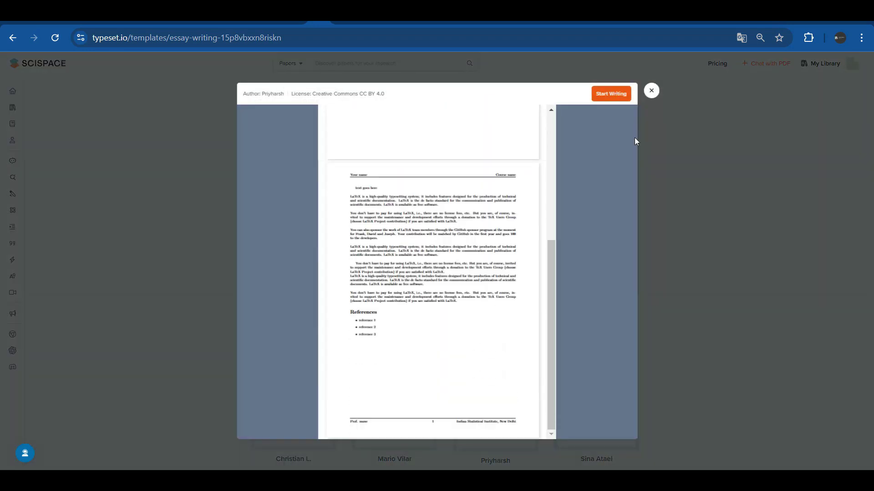
click(650, 90)
click(592, 370)
scroll(463, 292, down, 10)
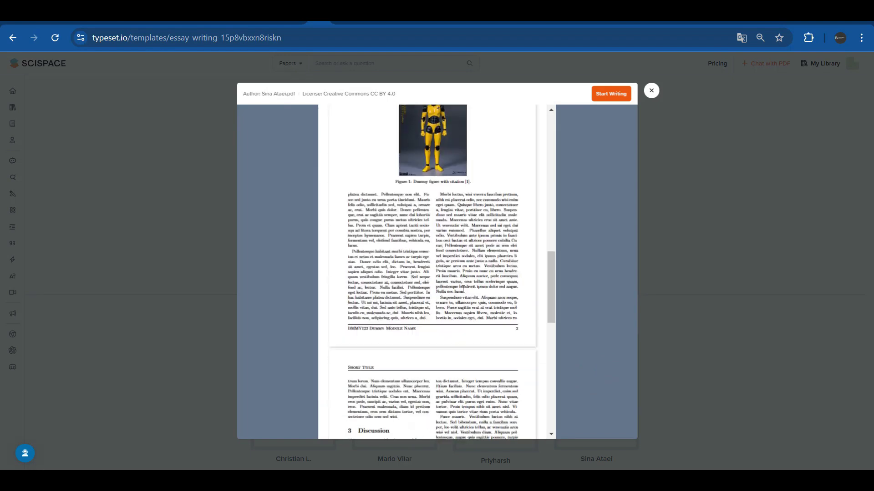
click(651, 90)
scroll(430, 302, down, 9)
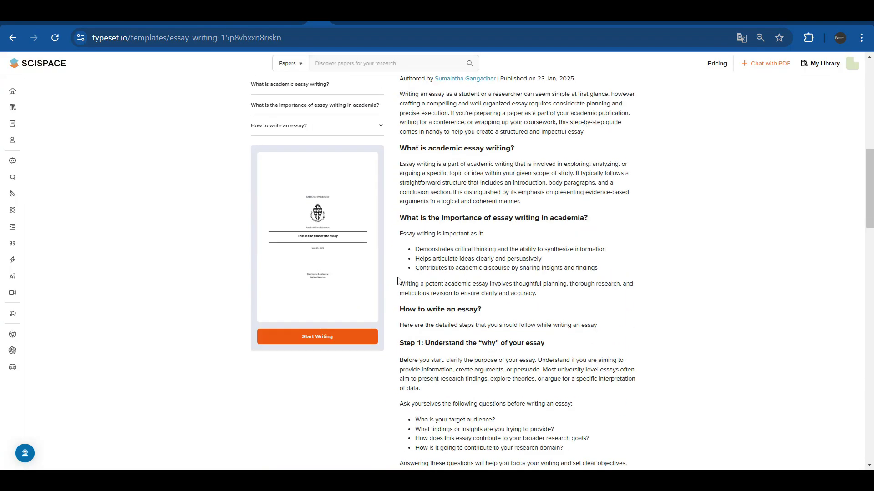
key(alt+Left)
- Open the Research Proposal writing template and look over its step-by-step guide
scroll(419, 273, down, 10)
scroll(420, 272, down, 1)
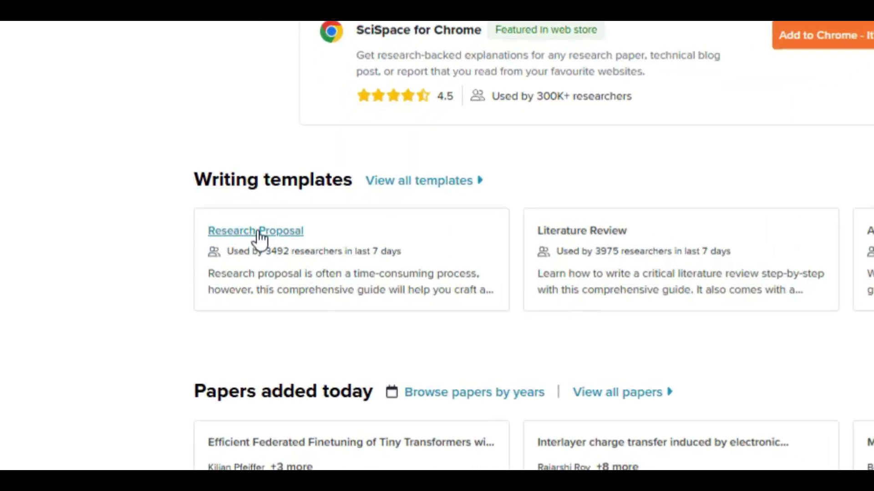
click(258, 232)
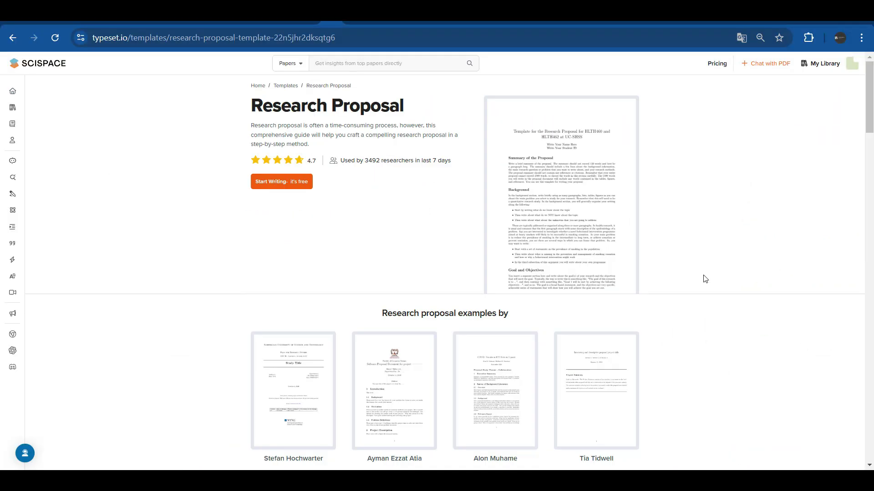
scroll(704, 278, down, 20)
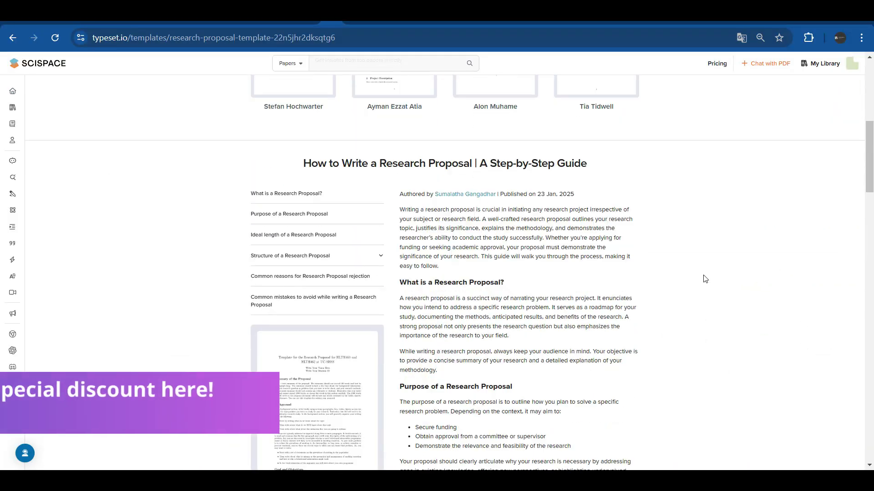
scroll(704, 279, up, 20)
- Preview the first two research proposal example documents and close each preview
click(299, 371)
click(650, 91)
click(394, 362)
click(649, 92)
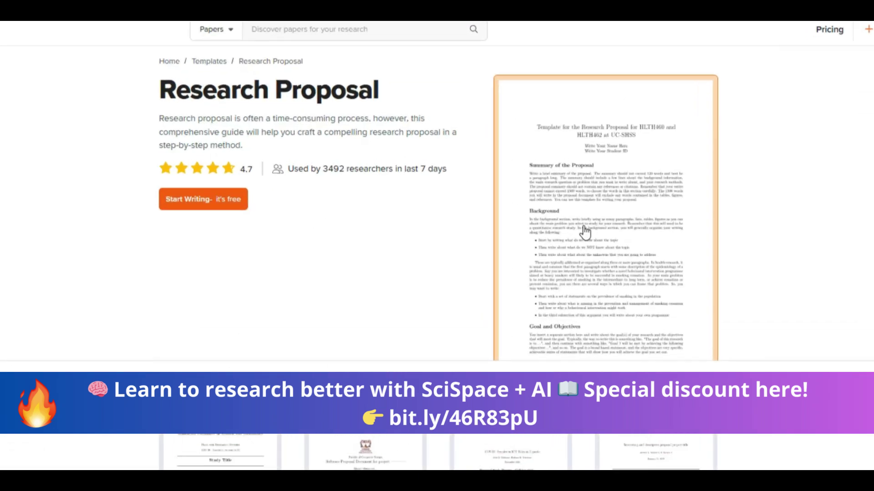
- Start writing from the main Research Proposal sample and generate an outline on "comparacion herramientas ia para hacer investigaciones"
click(550, 209)
click(612, 92)
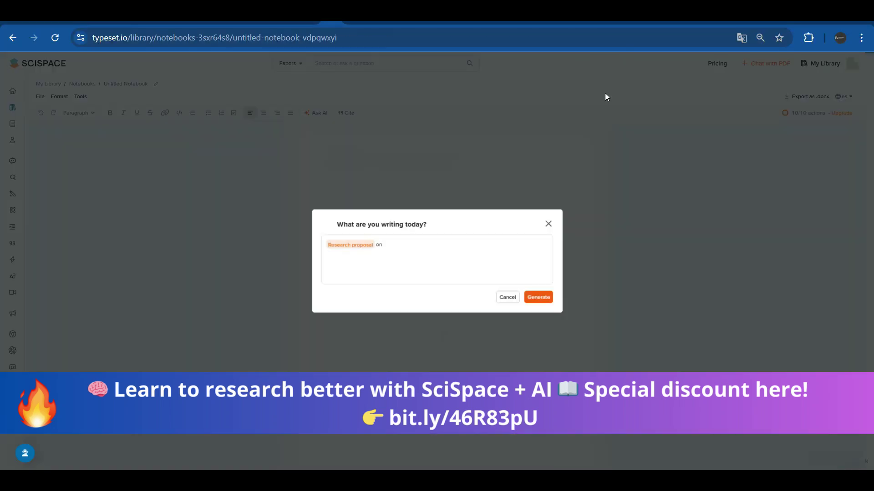
click(399, 245)
text(comparacion herramientas ia para hacer investigaciones)
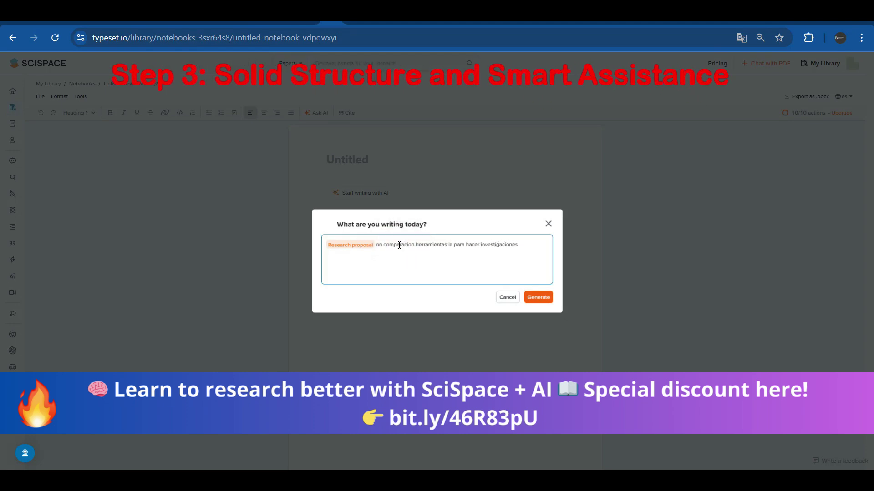
click(533, 297)
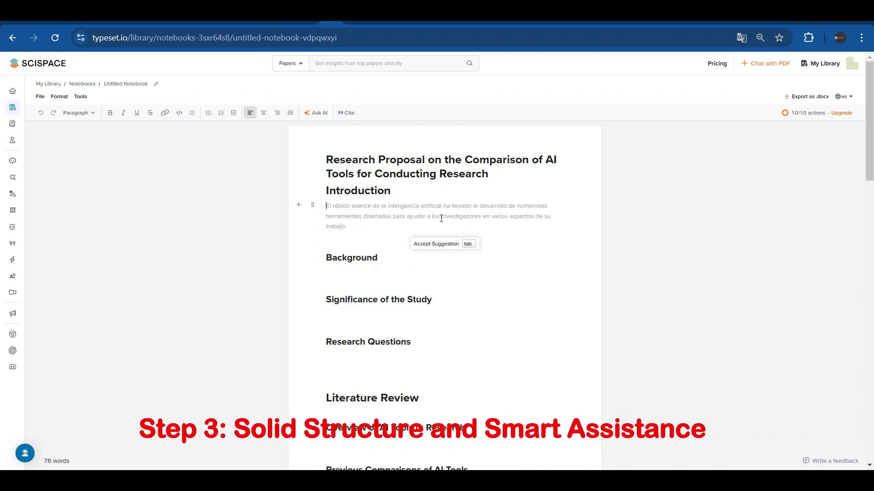
- Review the generated proposal outline through to its Appendices, and accept the AI-suggested text under the Introduction heading
scroll(441, 218, down, 8)
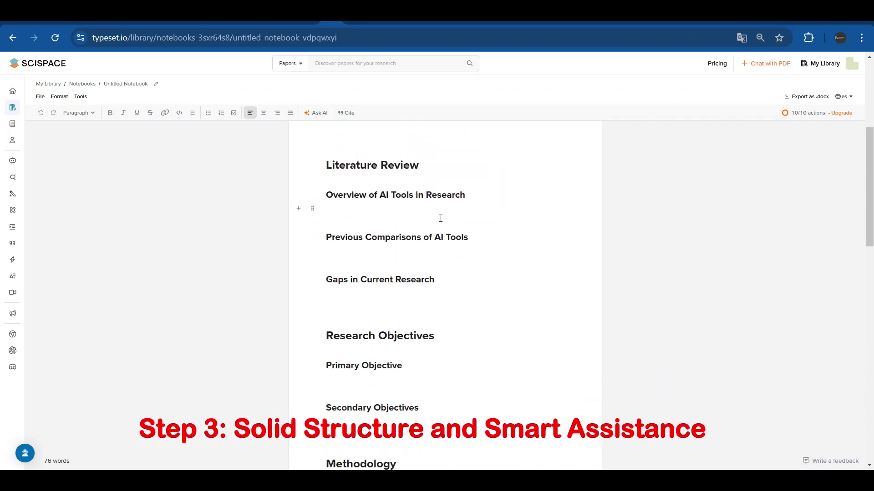
scroll(440, 219, down, 4)
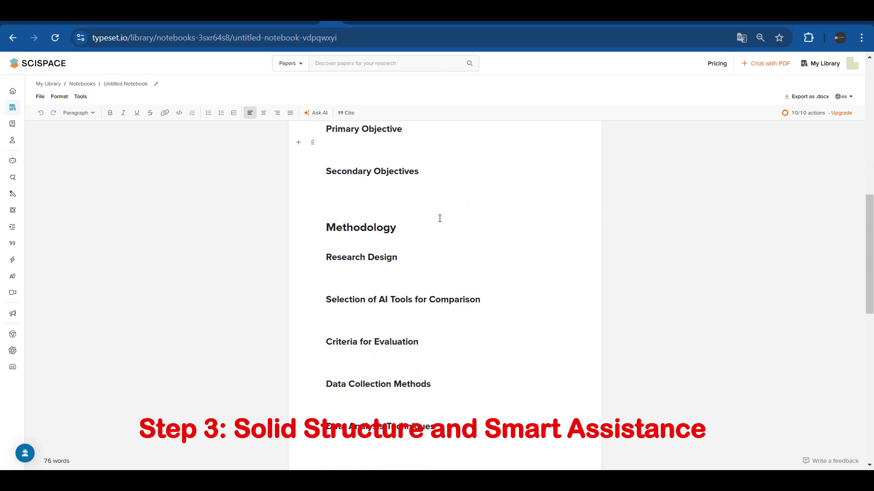
scroll(439, 219, down, 6)
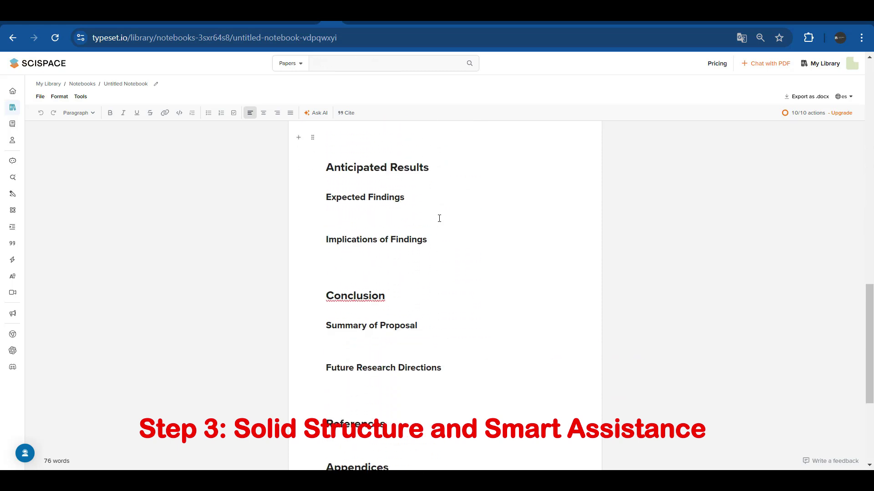
scroll(439, 217, down, 2)
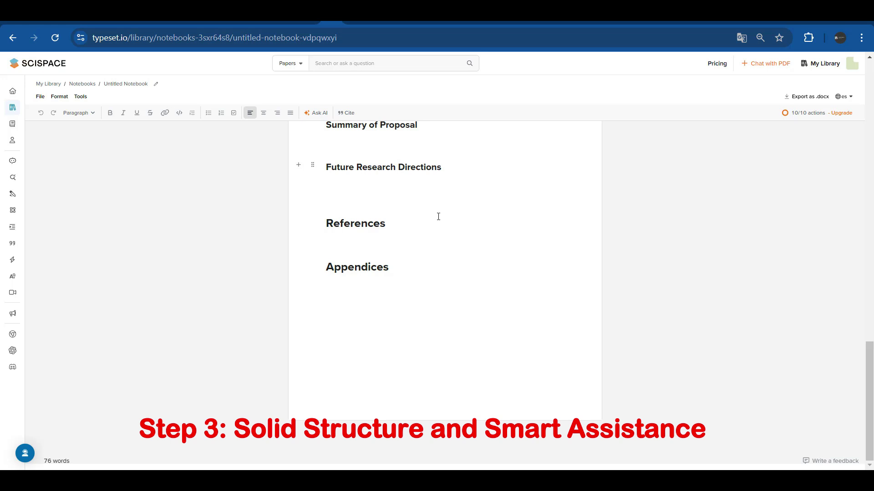
scroll(438, 217, up, 6)
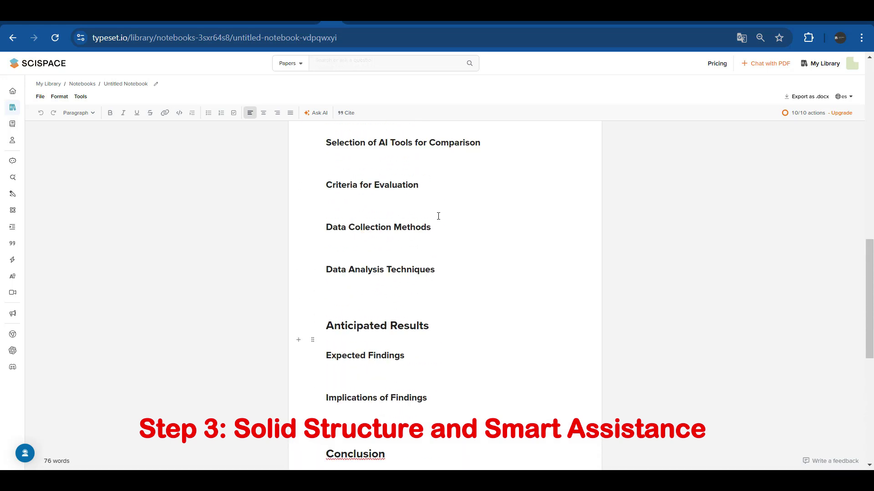
scroll(438, 216, up, 10)
scroll(438, 216, up, 3)
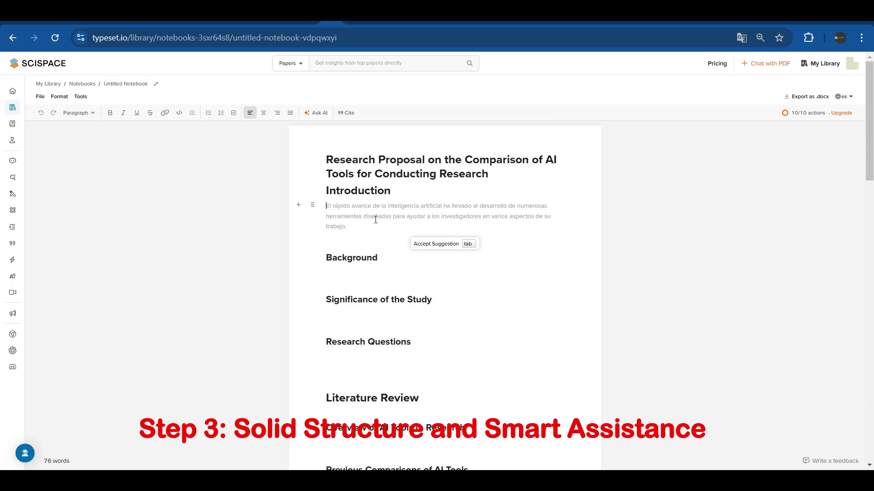
click(438, 246)
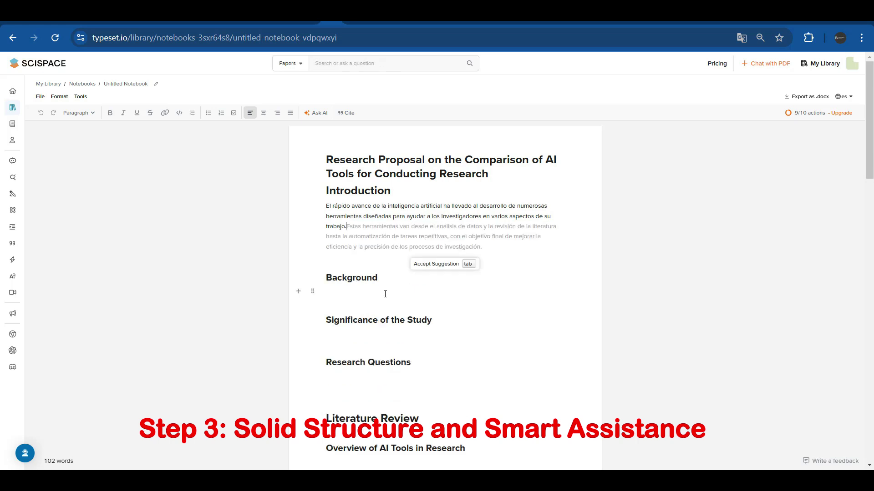
click(424, 265)
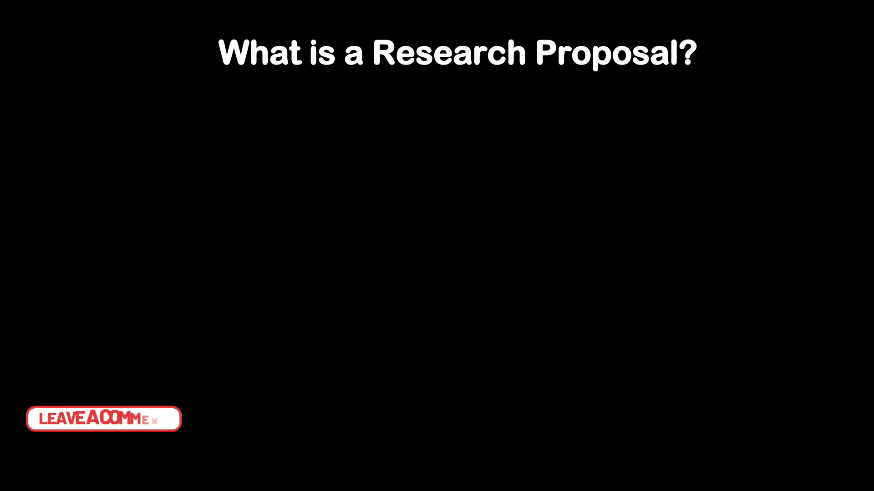
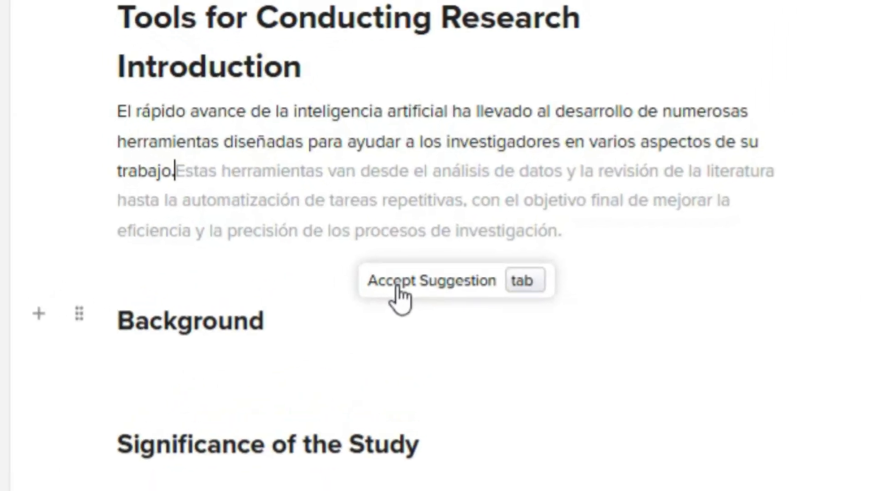
- Accept the next AI-suggested sentence in the Introduction and the AI-suggested paragraph under the Background heading
click(411, 272)
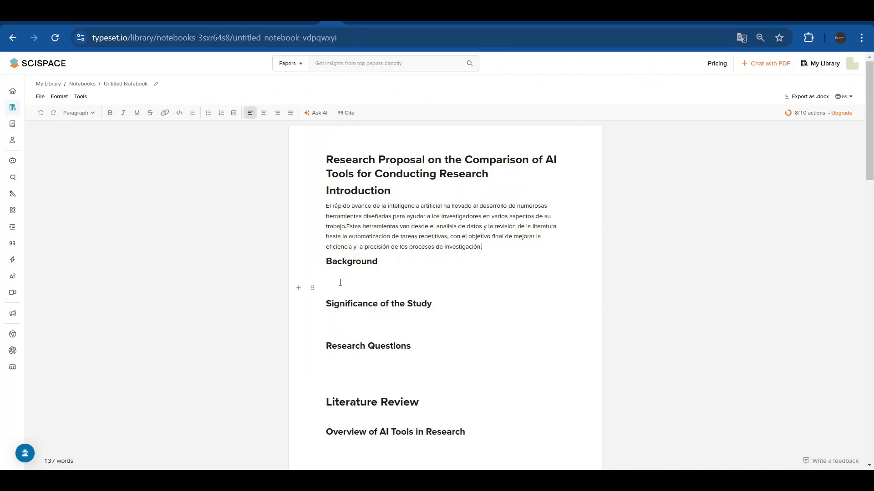
click(339, 283)
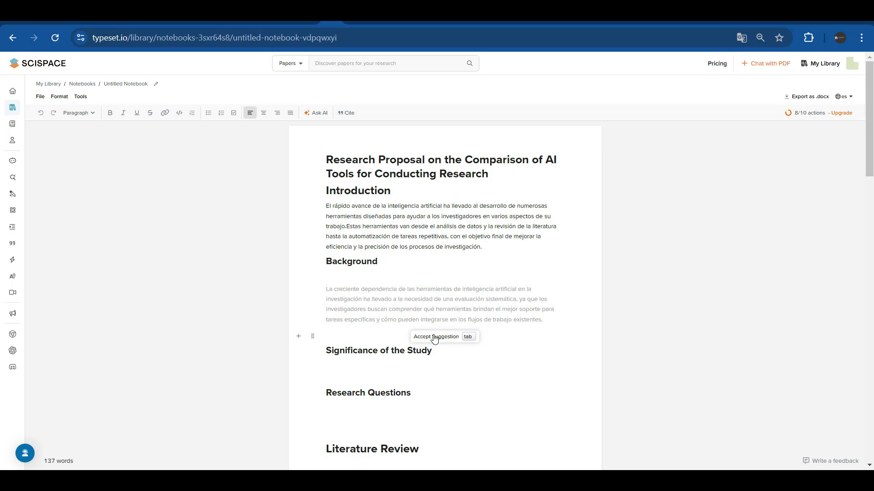
click(434, 338)
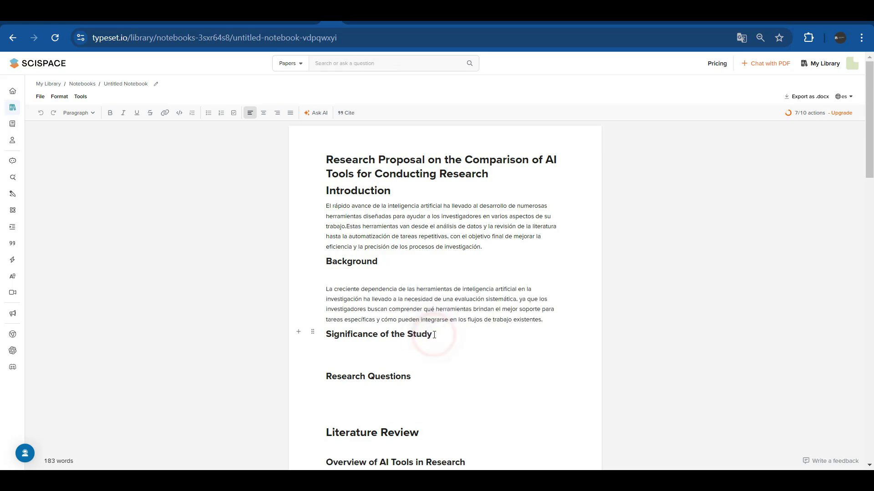
- Cite "Can We Write a Research Paper Using Artificial Intelligence?" from the suggested references under Significance of the Study, and accept the AI-suggested text following it
click(340, 353)
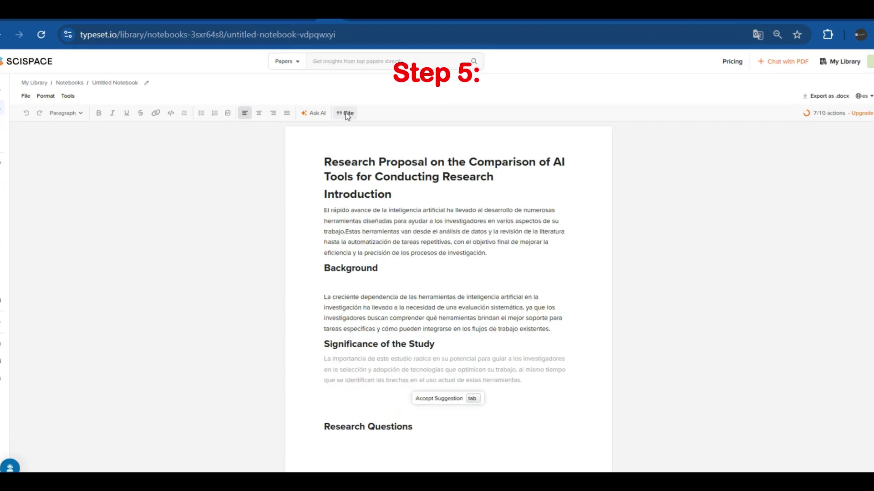
click(346, 113)
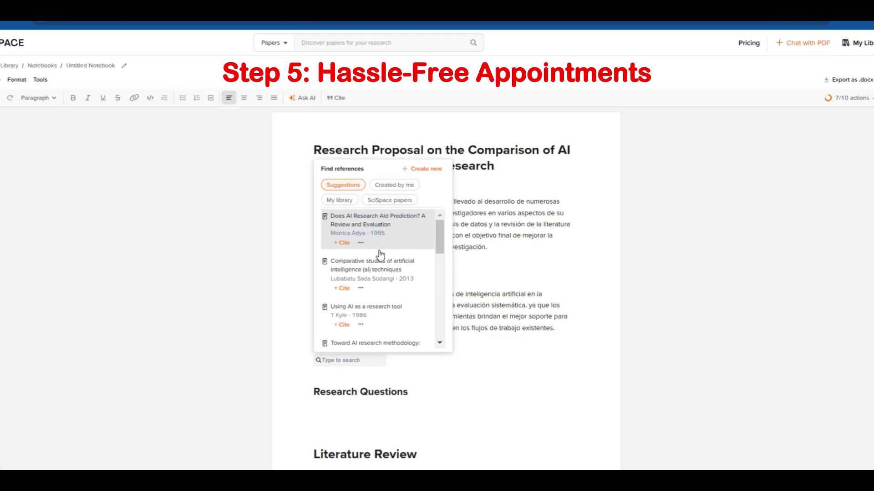
scroll(384, 259, down, 2)
scroll(382, 260, down, 3)
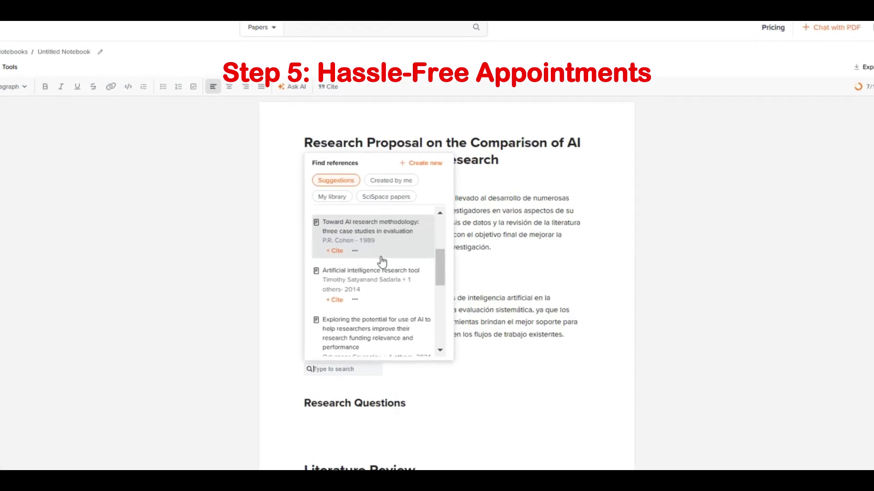
scroll(378, 263, down, 2)
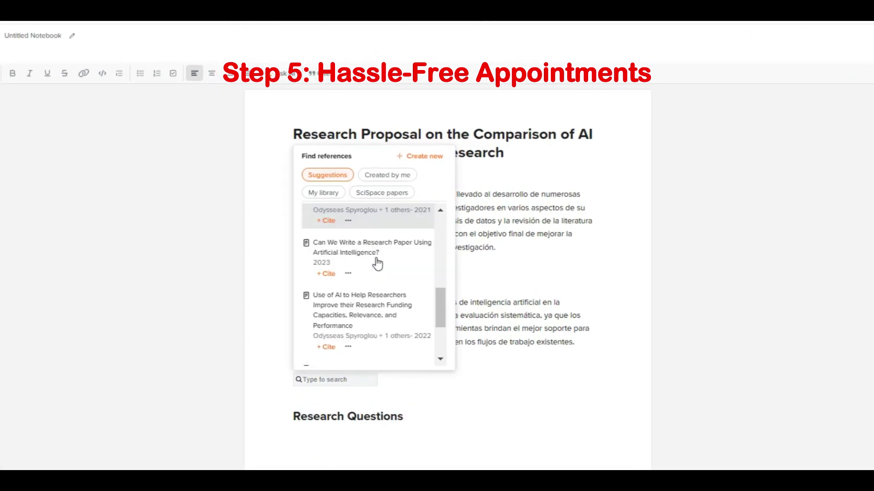
click(355, 255)
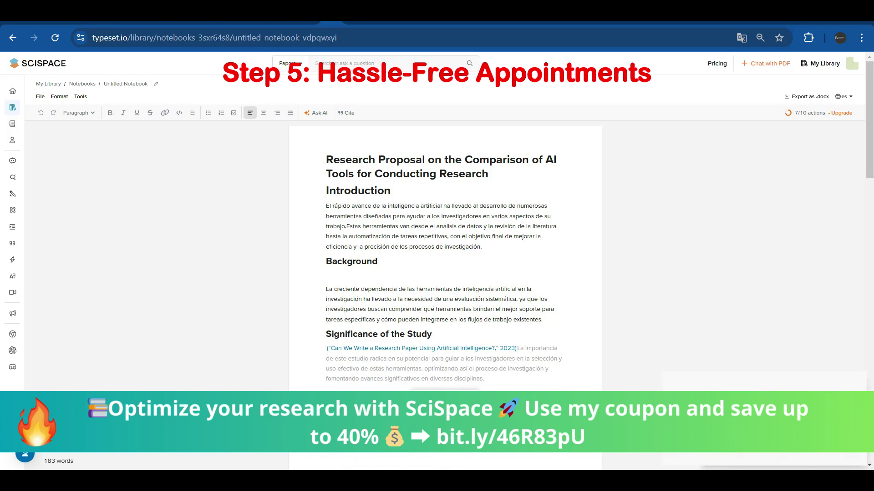
click(439, 396)
- Check the reference list at the end of the proposal and view the available citation styles without changing the style
scroll(441, 398, down, 8)
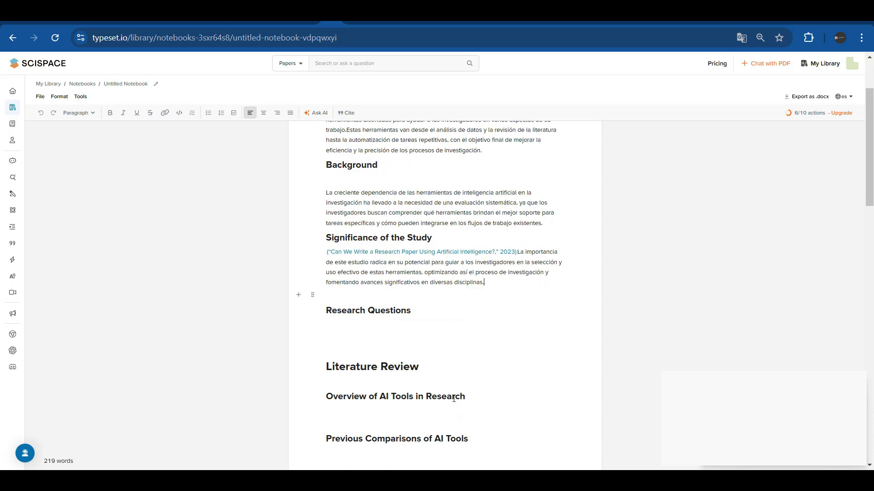
scroll(453, 399, down, 6)
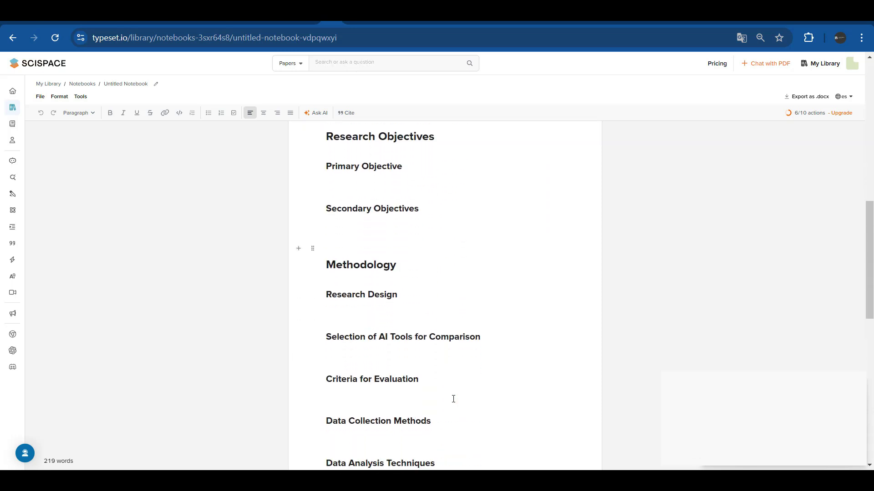
scroll(453, 399, down, 8)
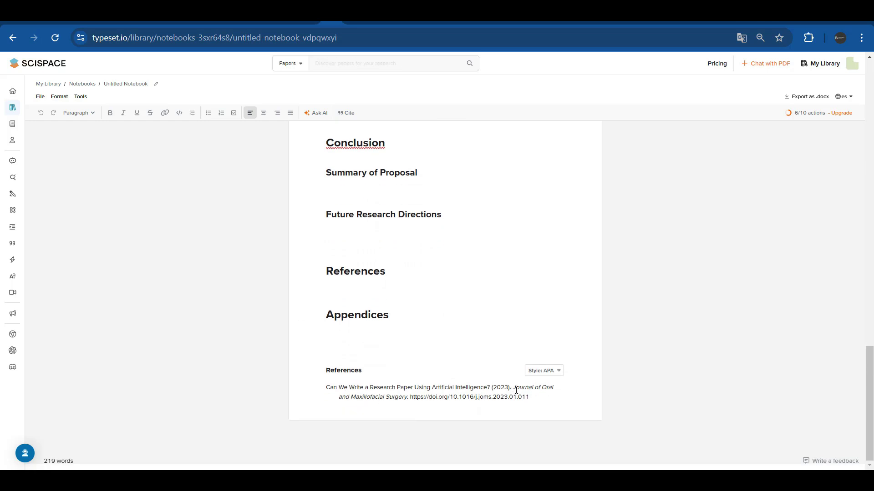
click(561, 372)
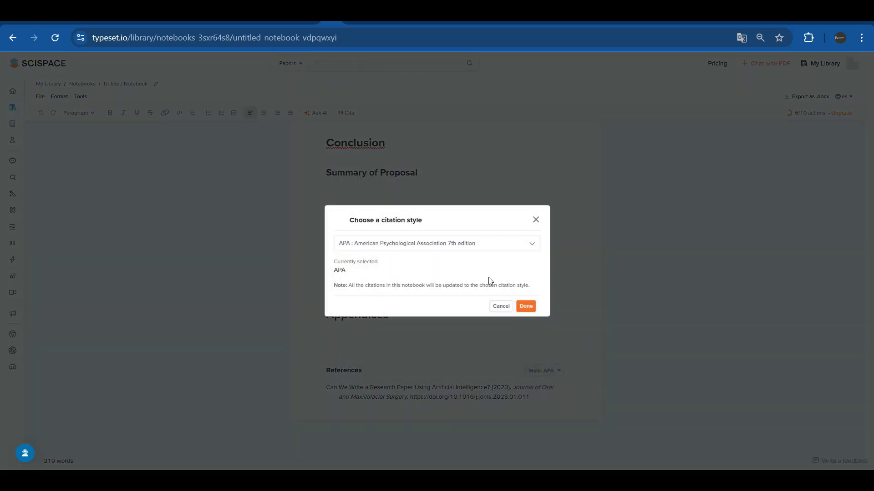
click(528, 245)
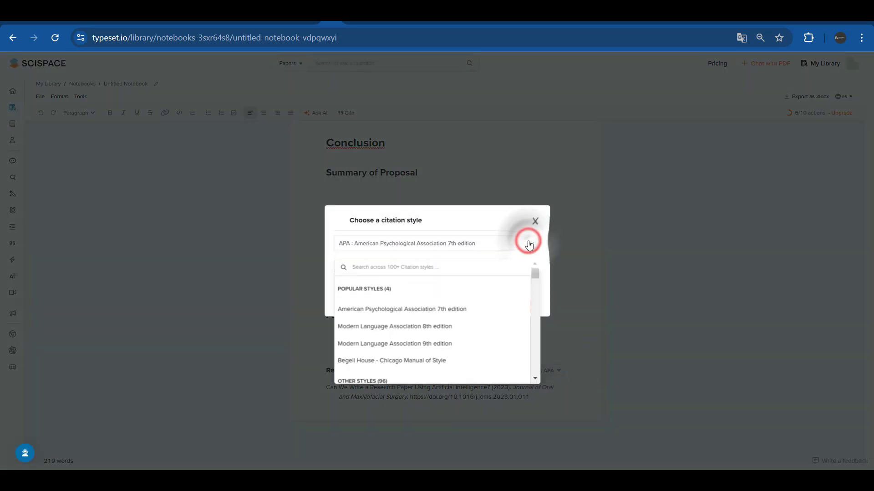
click(529, 245)
click(536, 221)
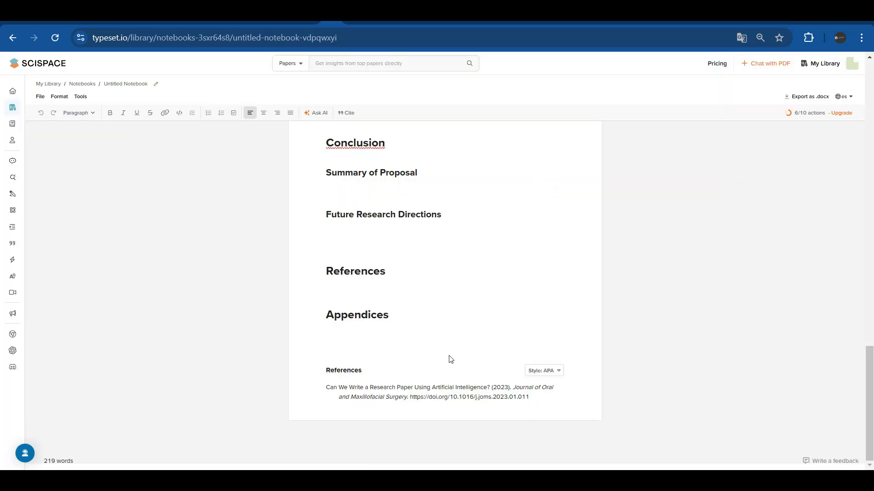
- Use Ask AI to write additional text at the end of the proposal, under Appendices, and keep it
scroll(451, 359, up, 5)
scroll(449, 356, up, 10)
click(81, 97)
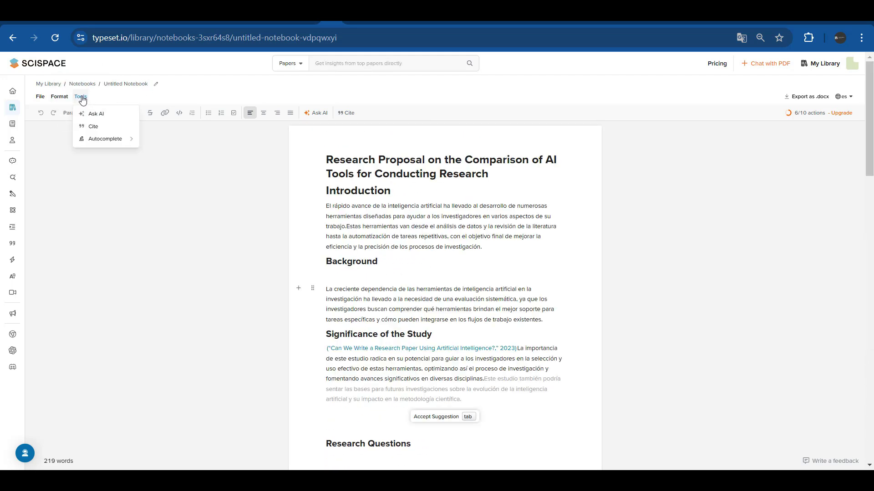
click(97, 114)
click(371, 293)
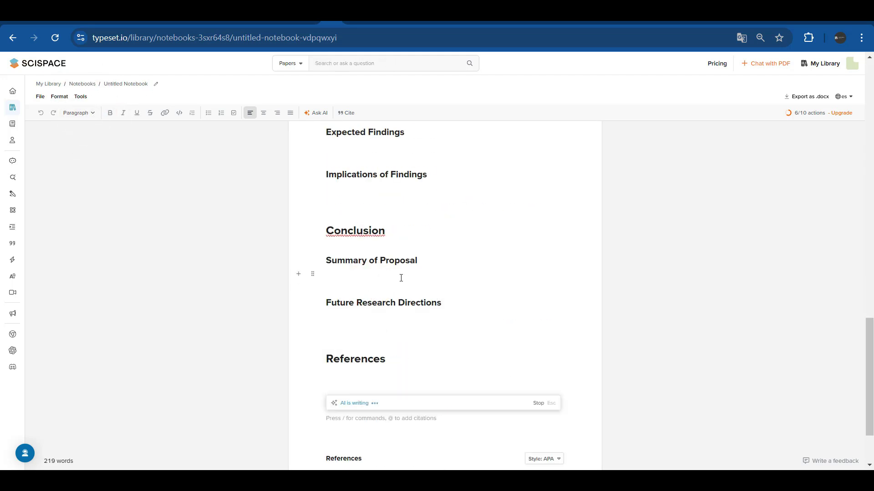
click(354, 289)
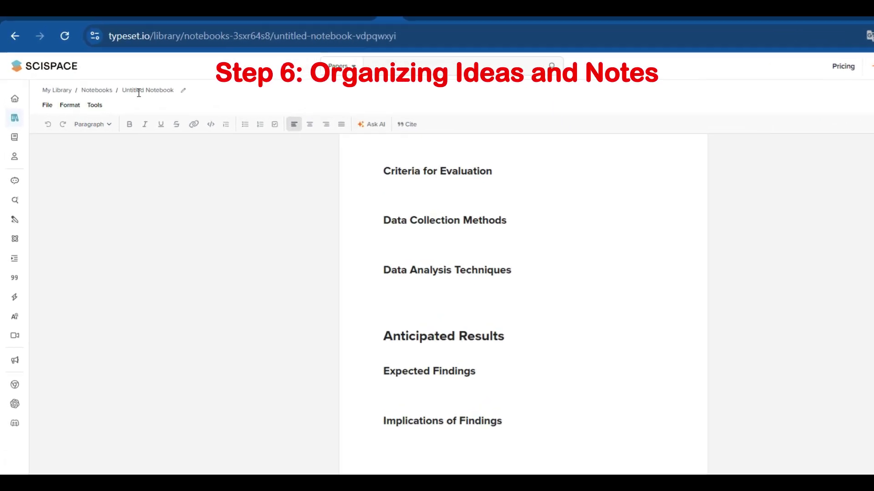
- Rename the untitled notebook as "ejemplo"
click(144, 91)
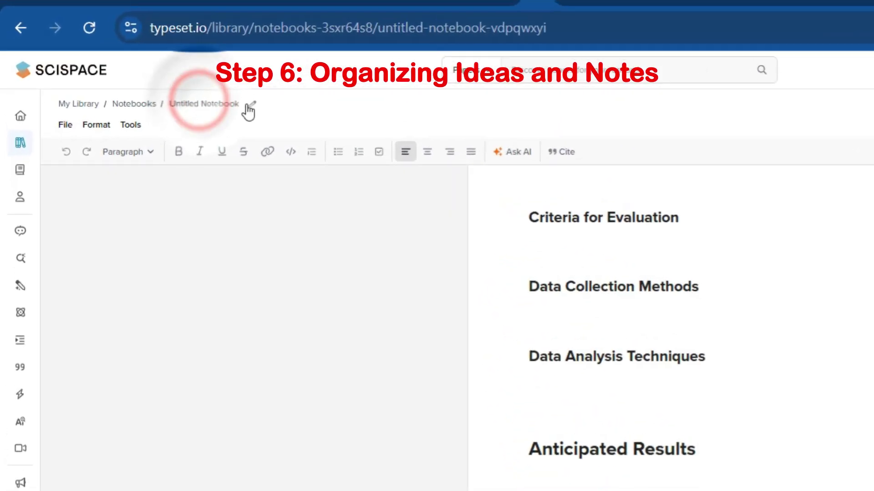
click(250, 106)
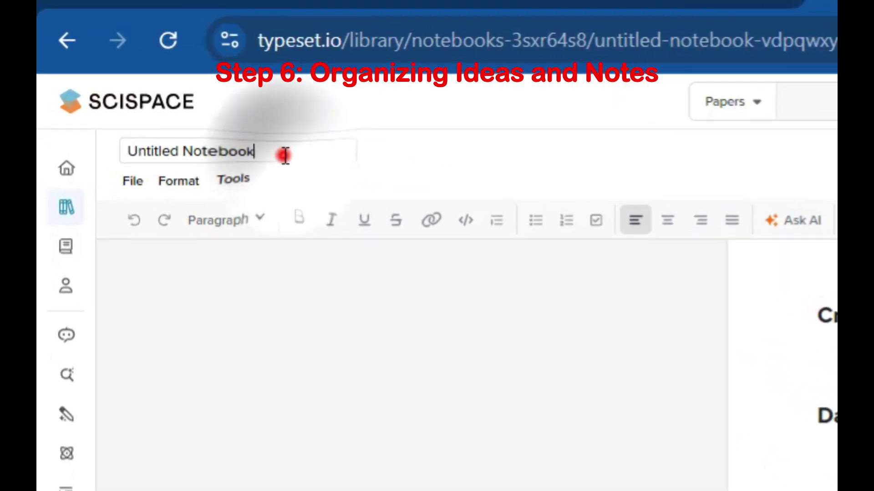
triple_click(285, 156)
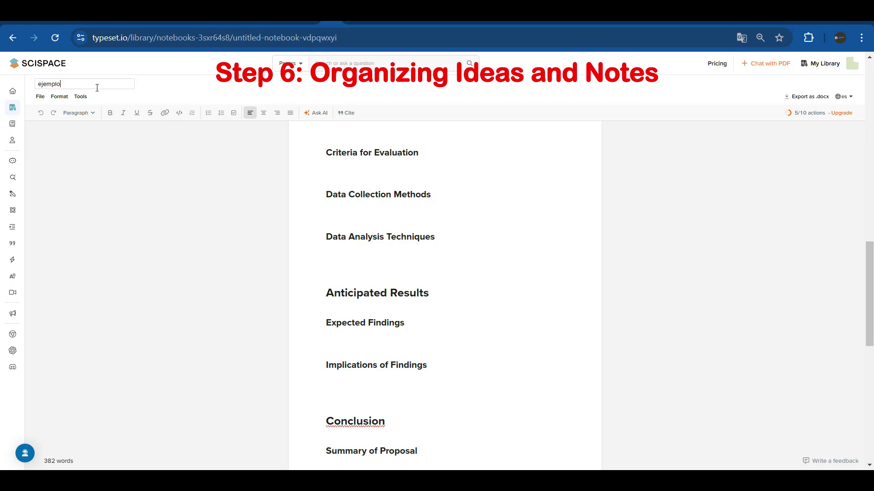
click(144, 154)
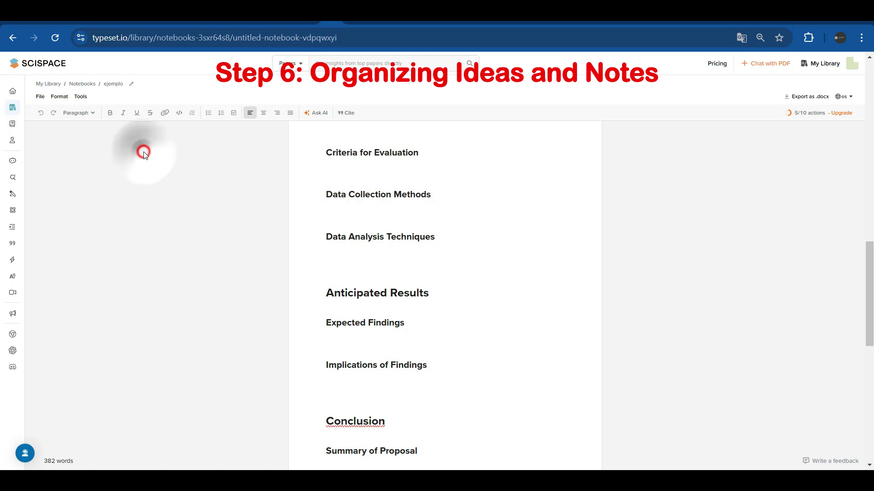
- Open My Notebooks alongside the proposal and look over the "Comparing AI Tools for Conducting Research" notebook
mouse_move(16, 99)
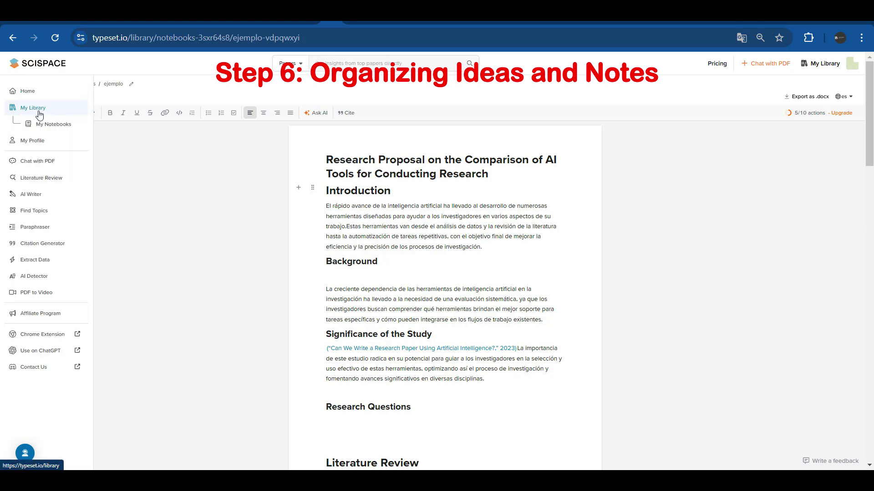
click(46, 126)
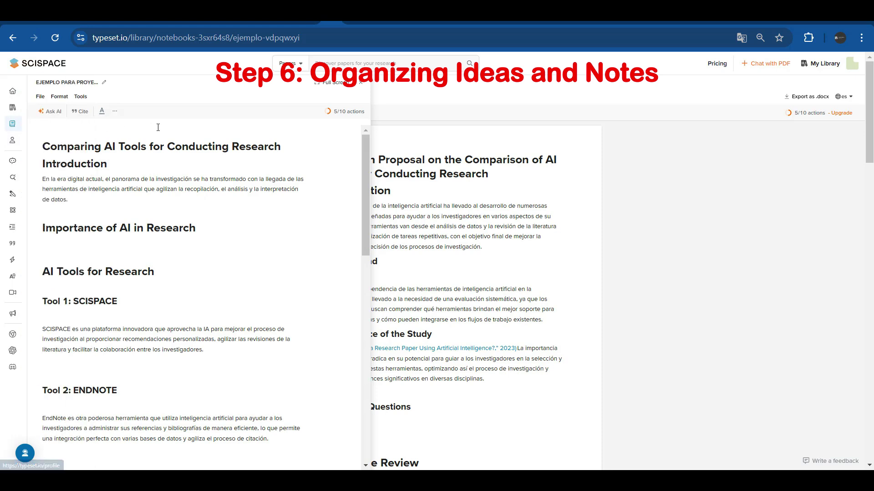
scroll(112, 198, down, 4)
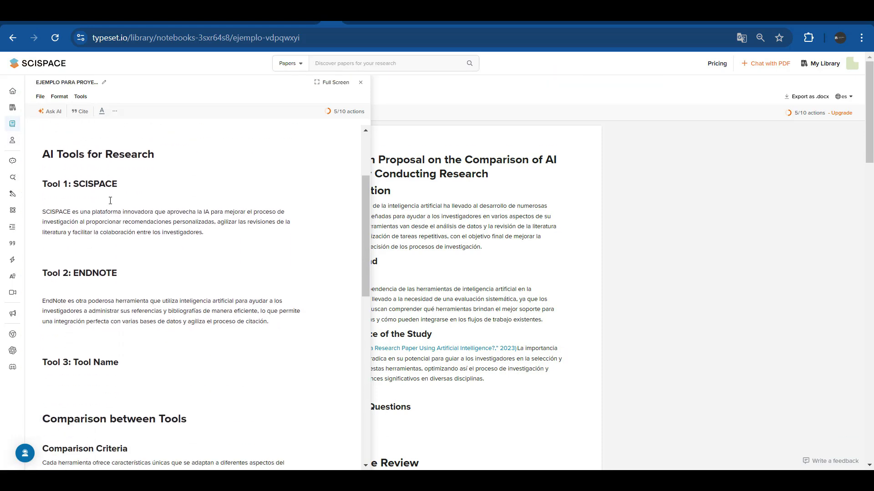
scroll(110, 201, down, 5)
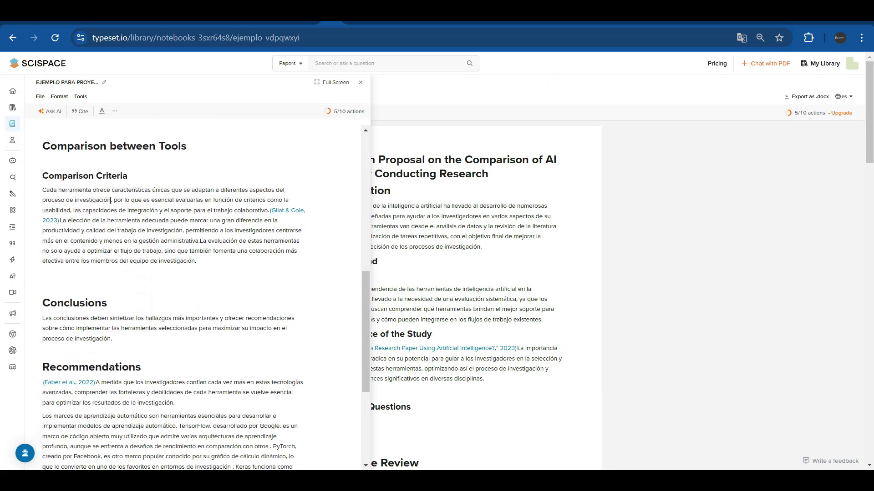
scroll(110, 201, down, 4)
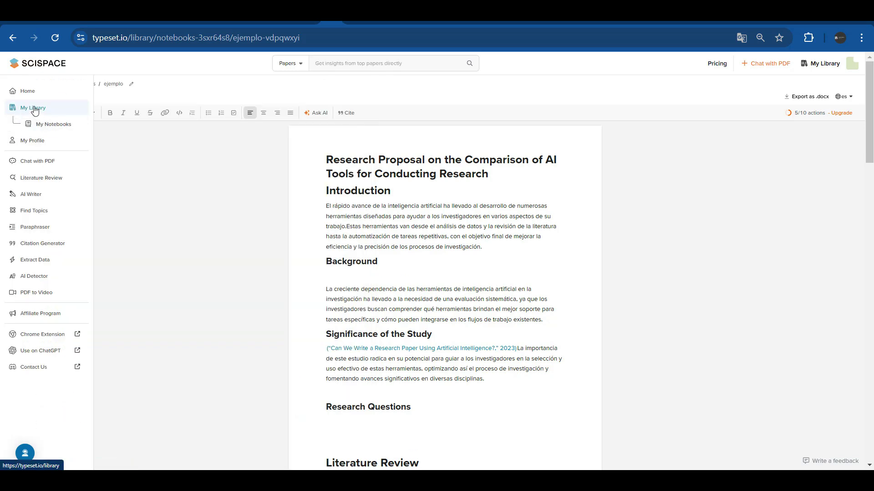
- Open My Library and look through the saved notebooks and PDFs in all files
click(34, 109)
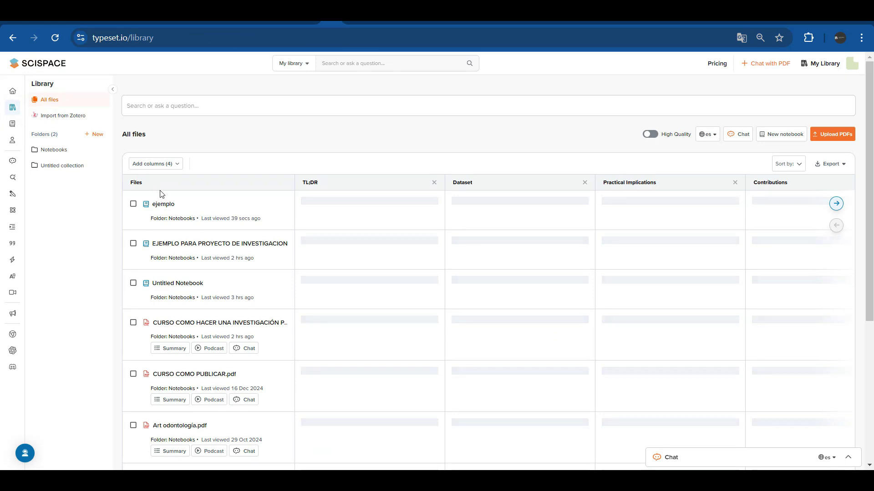
scroll(190, 266, down, 5)
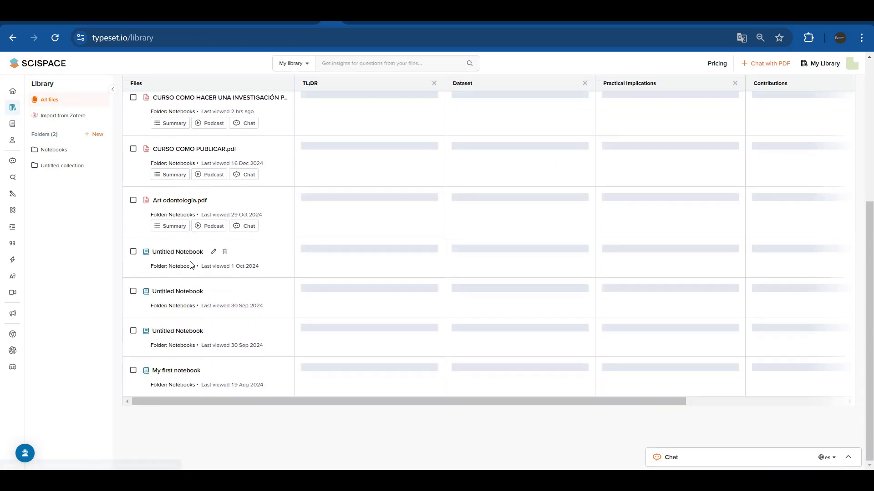
scroll(190, 266, up, 5)
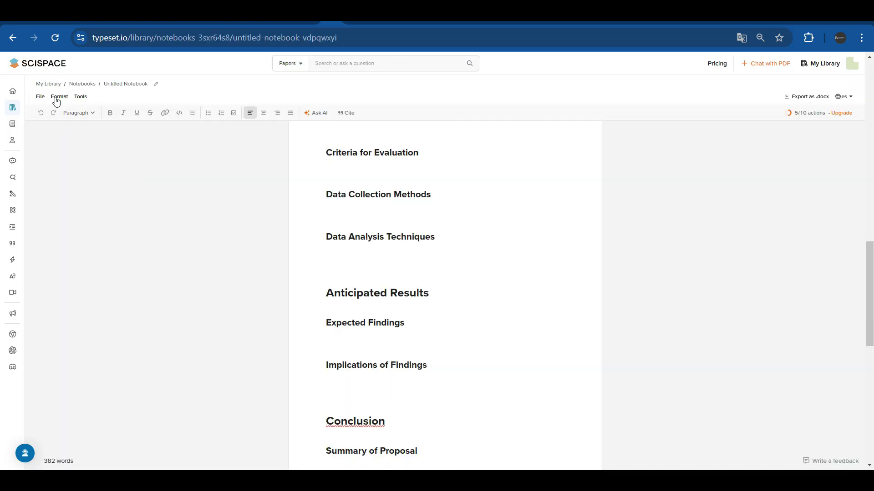
- Try to export the proposal notebook as a .docx file and view the monthly prices of the upgrade plans
click(56, 99)
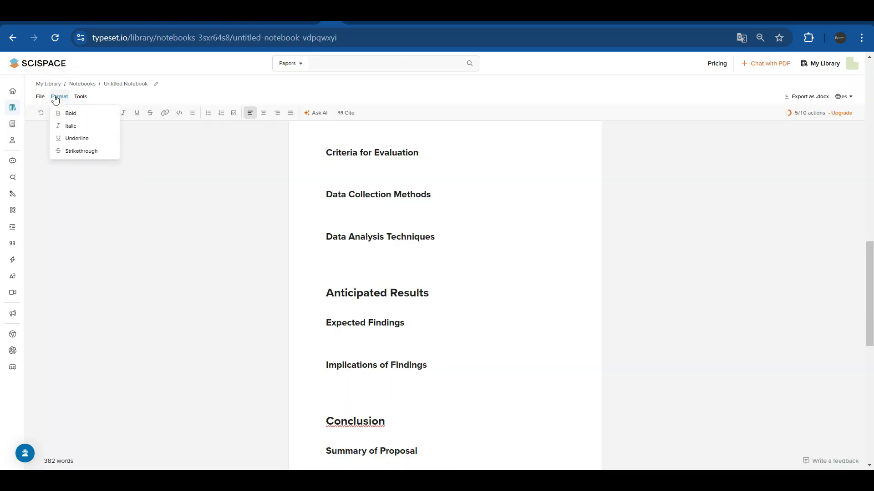
click(56, 97)
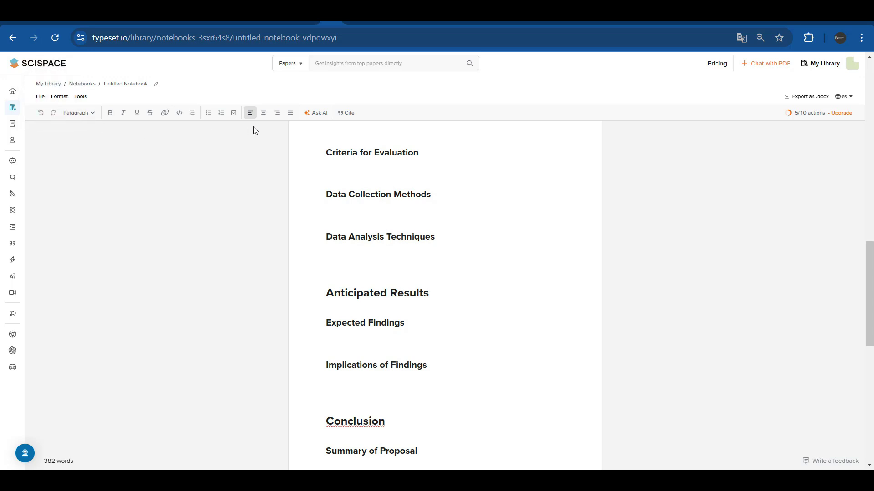
click(39, 97)
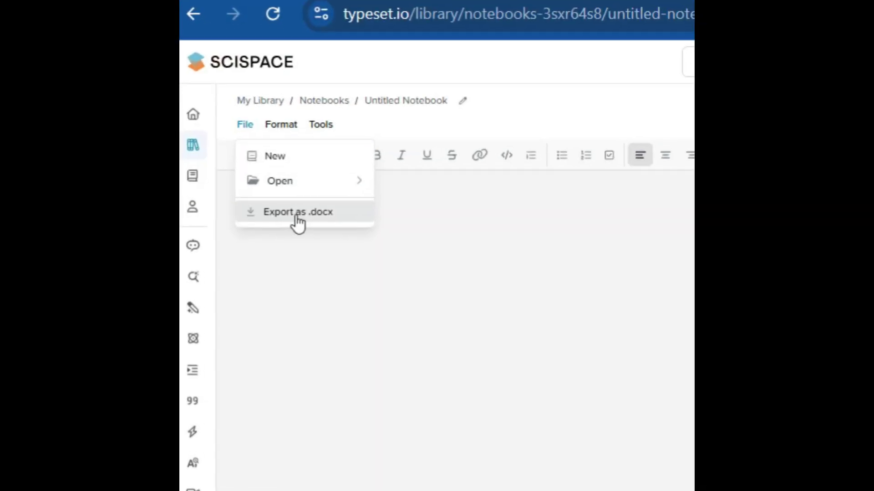
click(68, 143)
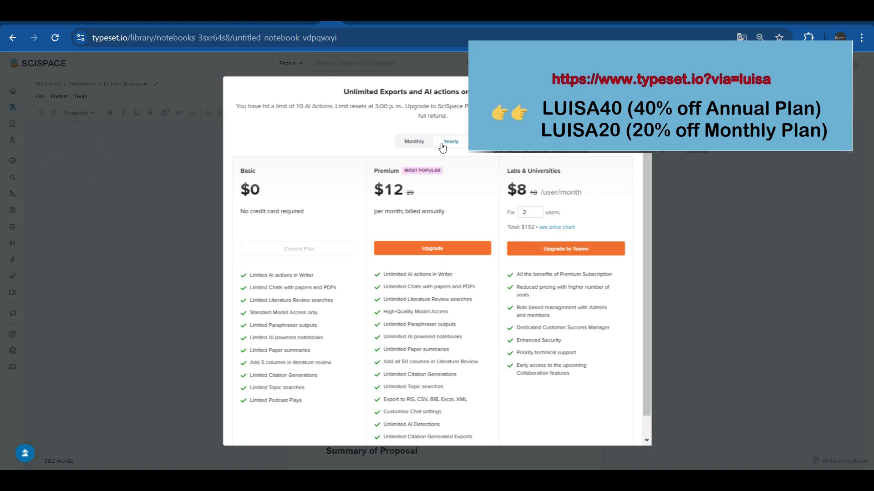
click(414, 143)
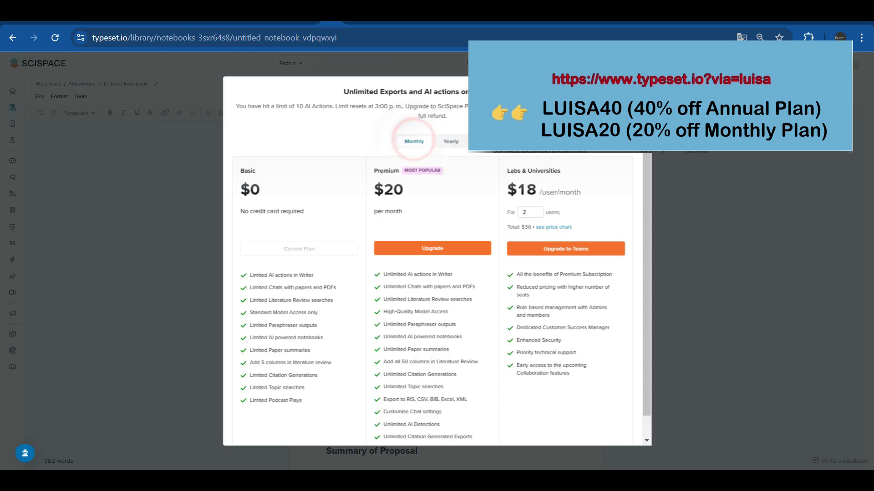